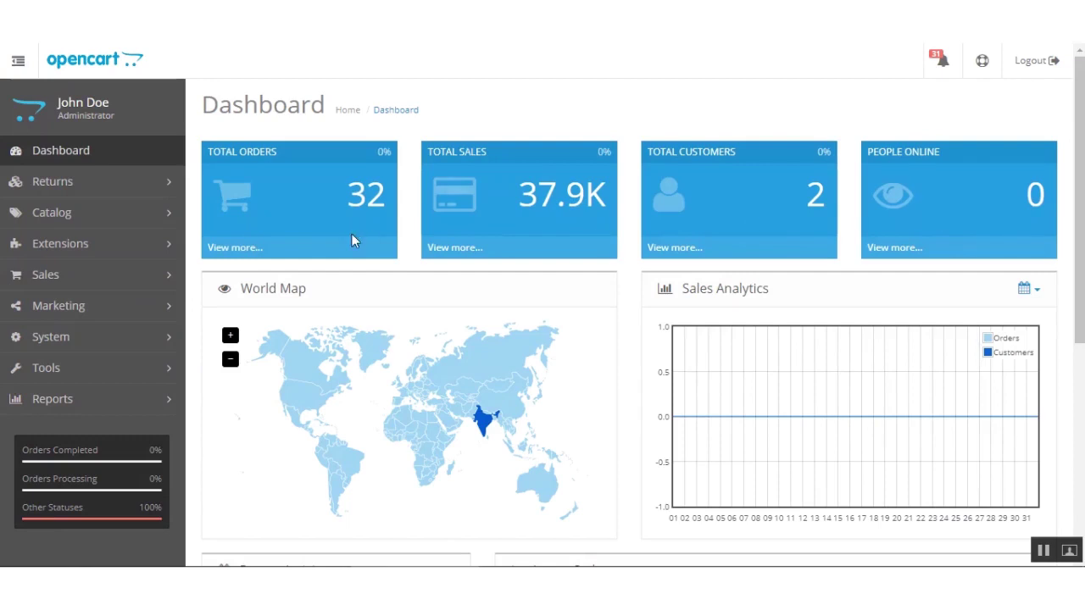
# Open the Extensions > Payments list and edit the enabled Sadad Payment method.
pyautogui.click(80, 247)
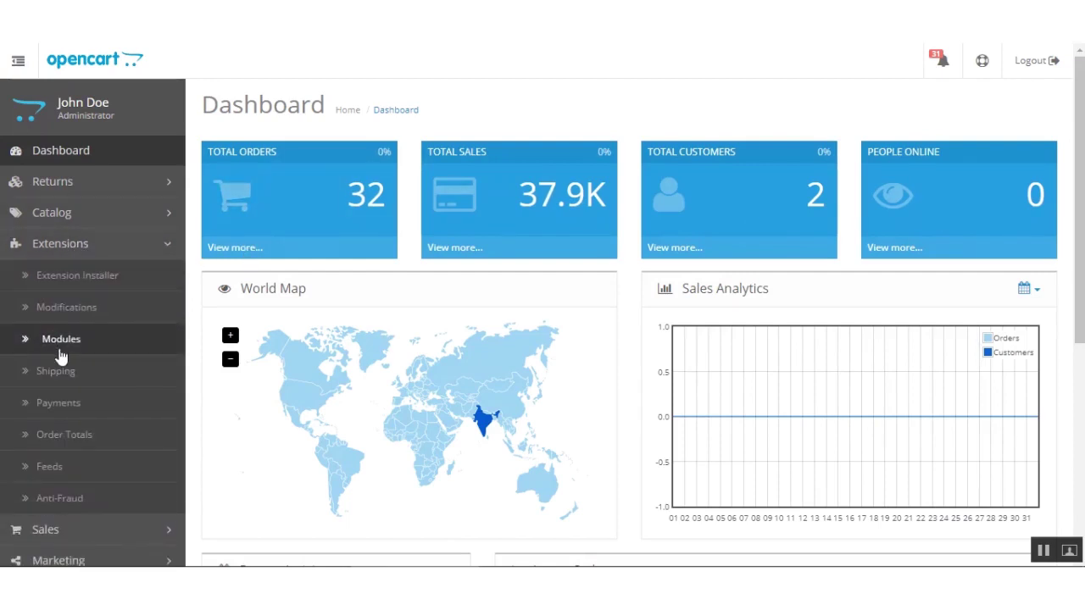
pyautogui.click(82, 412)
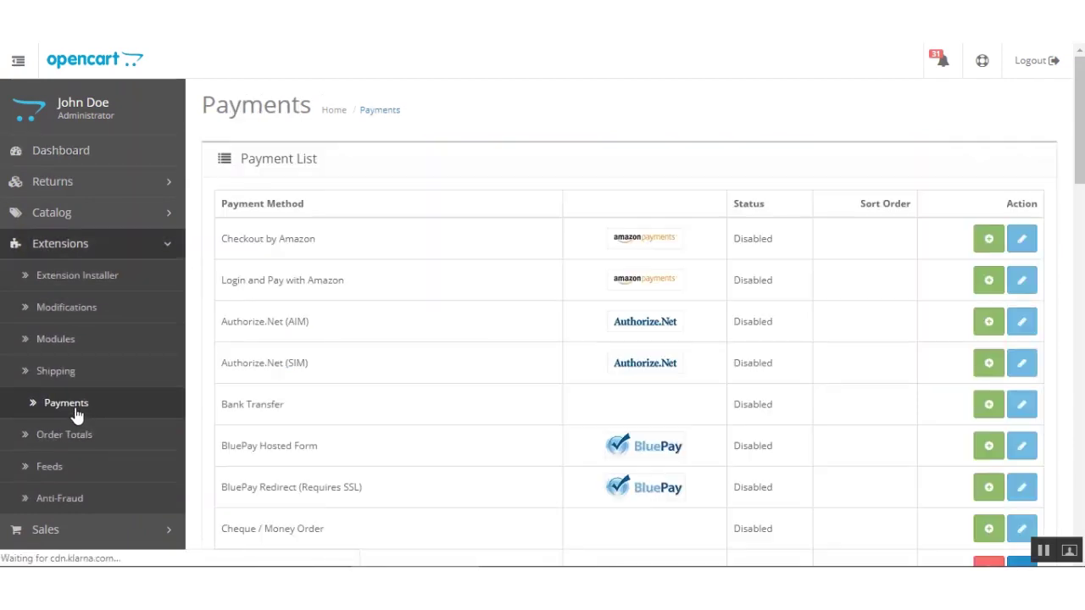
pyautogui.doubleClick(255, 113)
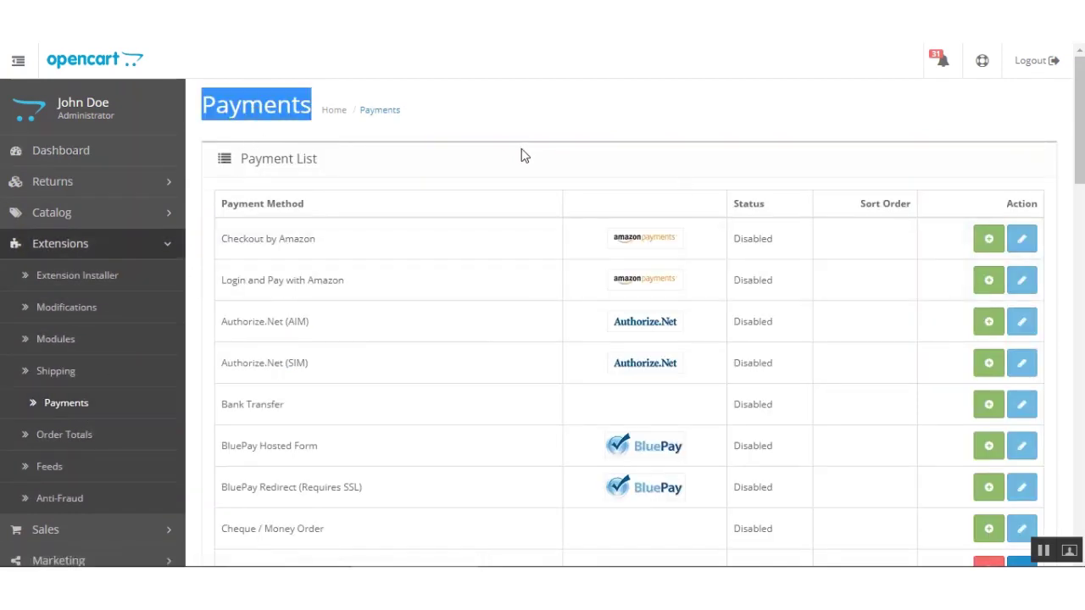
pyautogui.click(523, 123)
pyautogui.scroll(-10, 627, 339)
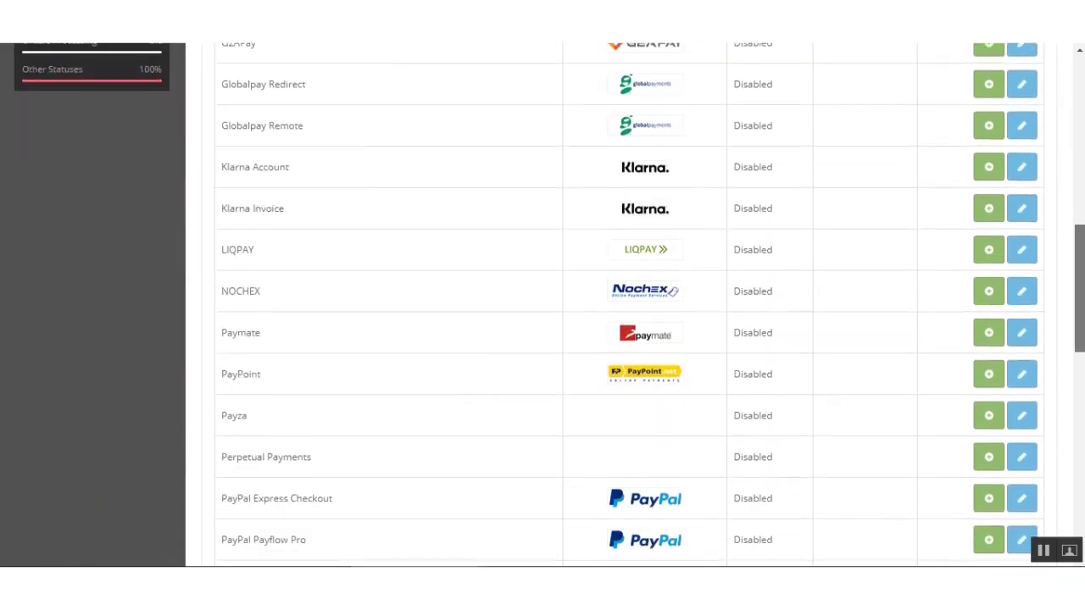
pyautogui.scroll(-6, 627, 339)
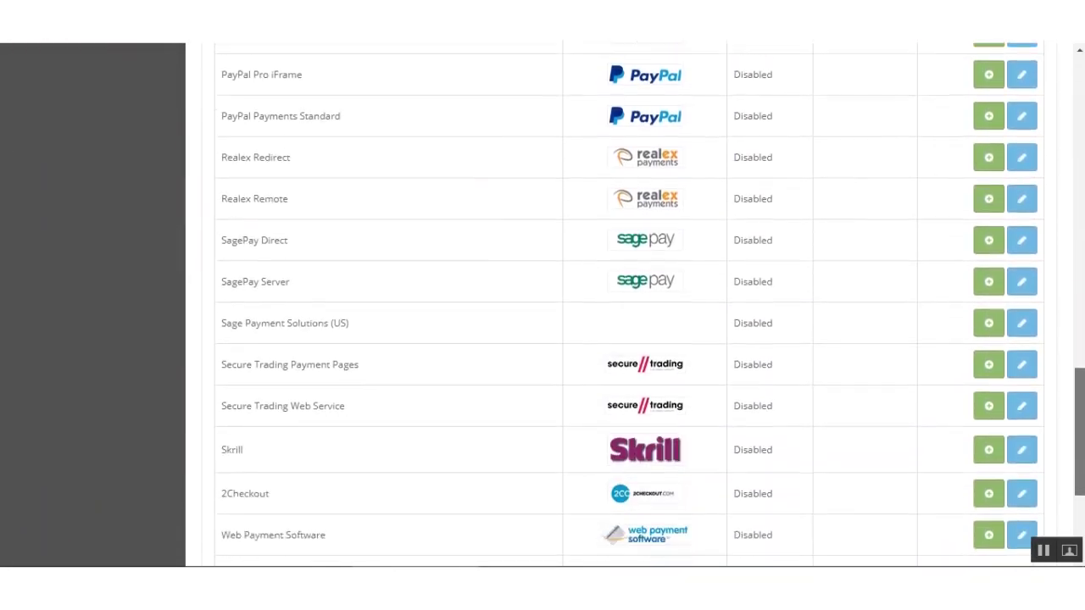
pyautogui.scroll(1, 628, 339)
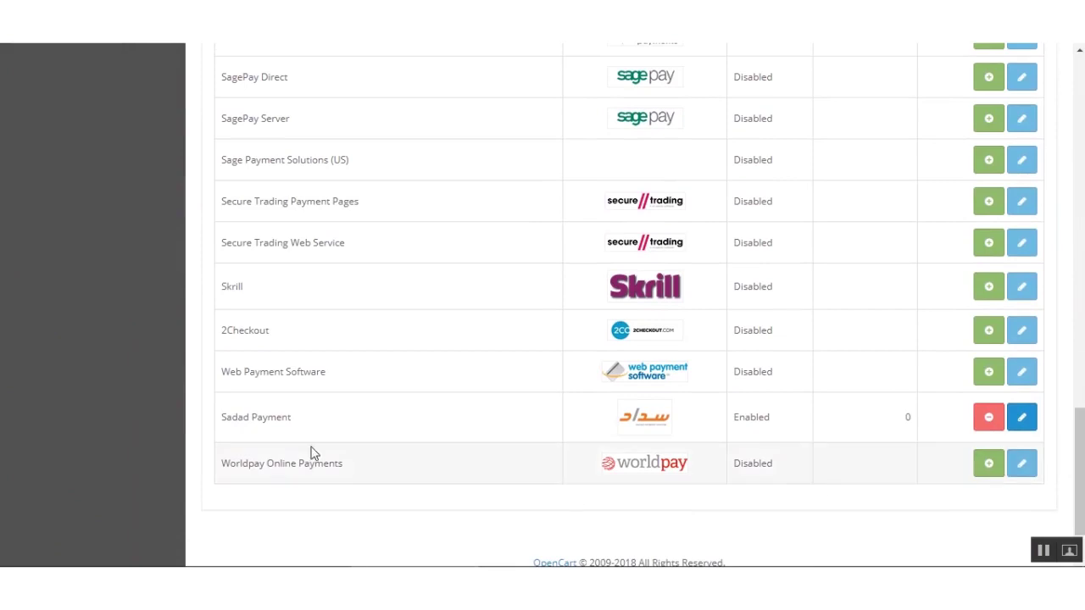
pyautogui.moveTo(218, 420); pyautogui.dragTo(292, 416)
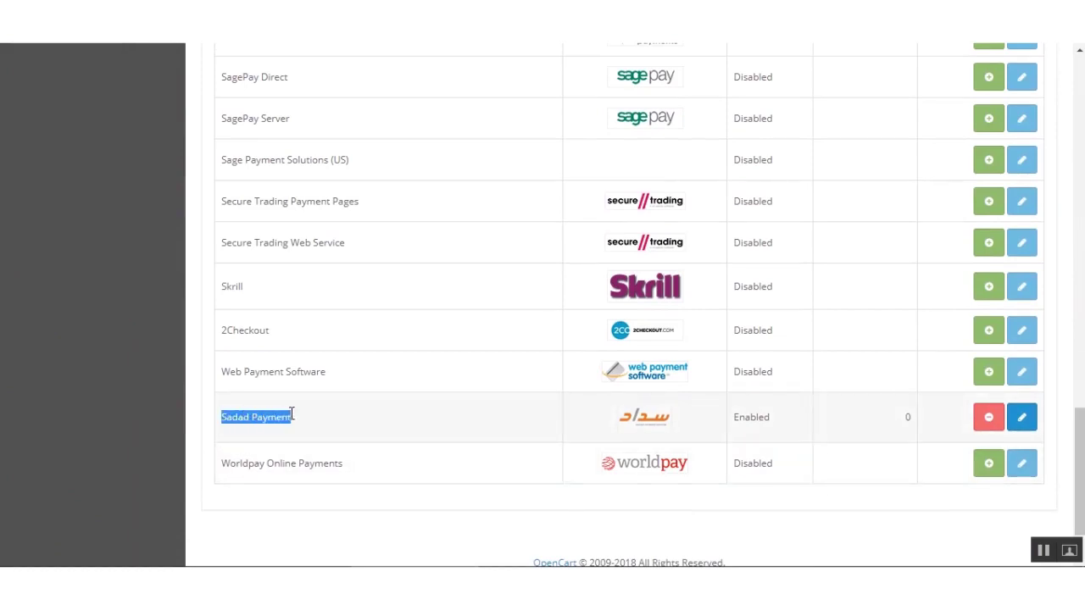
pyautogui.click(340, 422)
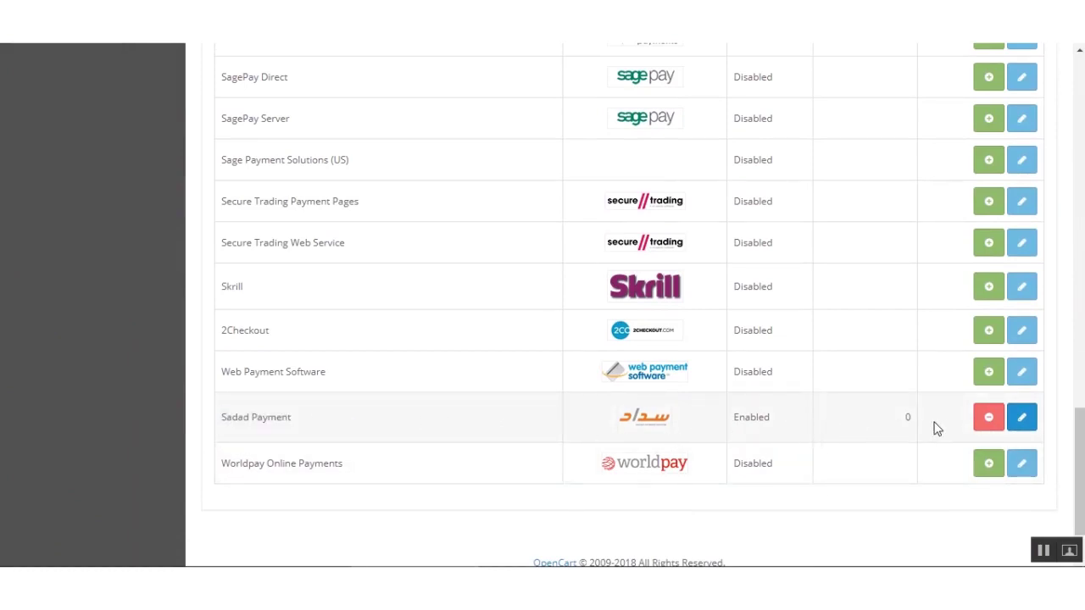
pyautogui.click(1025, 417)
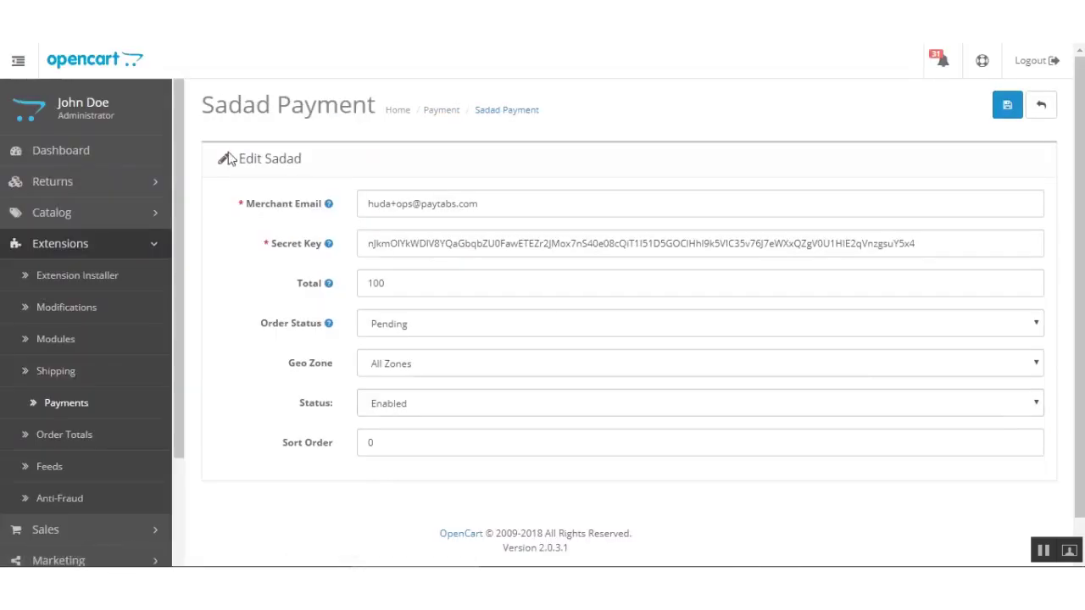
# Delete the stored Secret Key and Merchant Email values, leaving Merchant Email focused.
pyautogui.moveTo(952, 243); pyautogui.dragTo(339, 229)
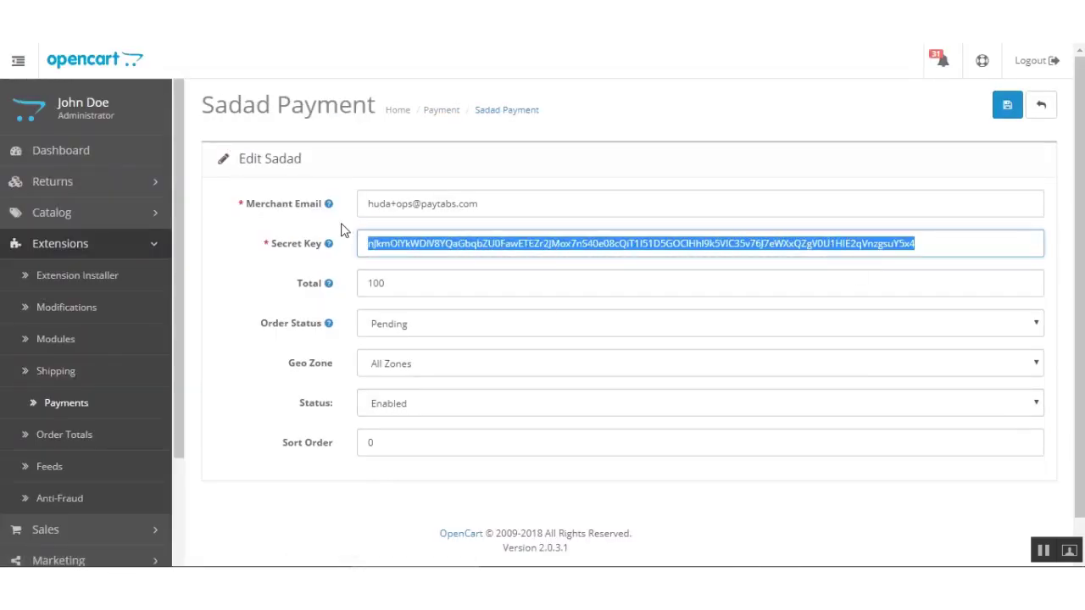
pyautogui.press('BackSpace')
pyautogui.moveTo(488, 205); pyautogui.dragTo(329, 209)
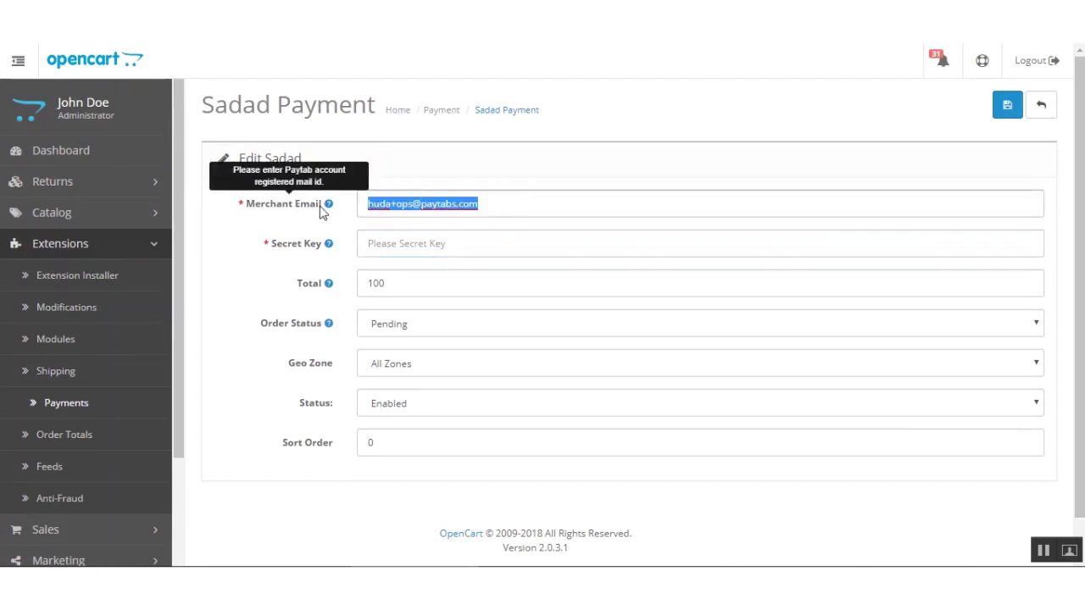
pyautogui.press('BackSpace')
pyautogui.click(495, 177)
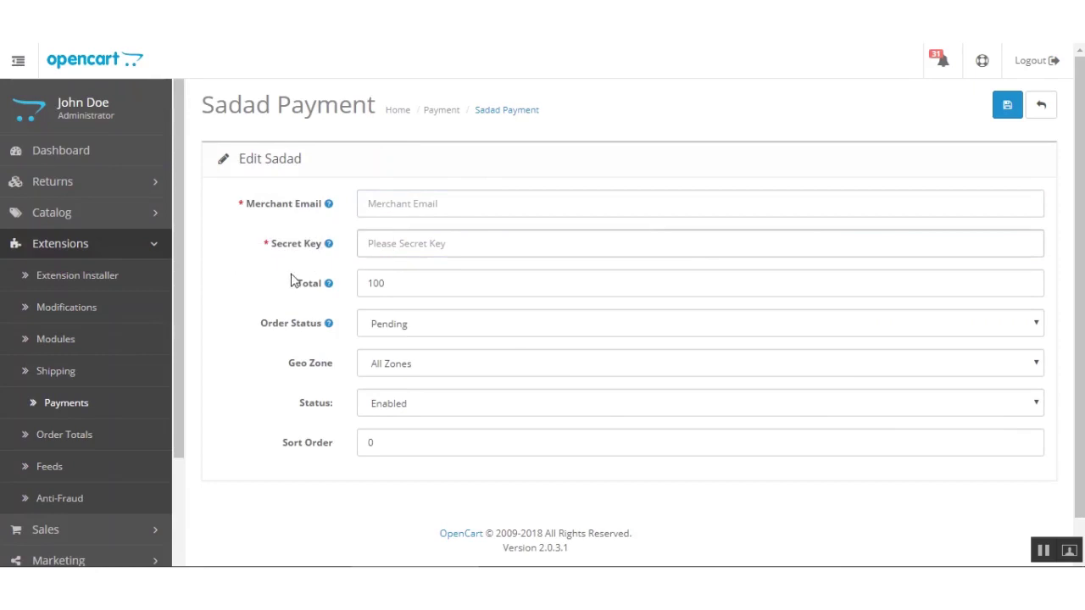
pyautogui.moveTo(228, 106); pyautogui.dragTo(367, 103)
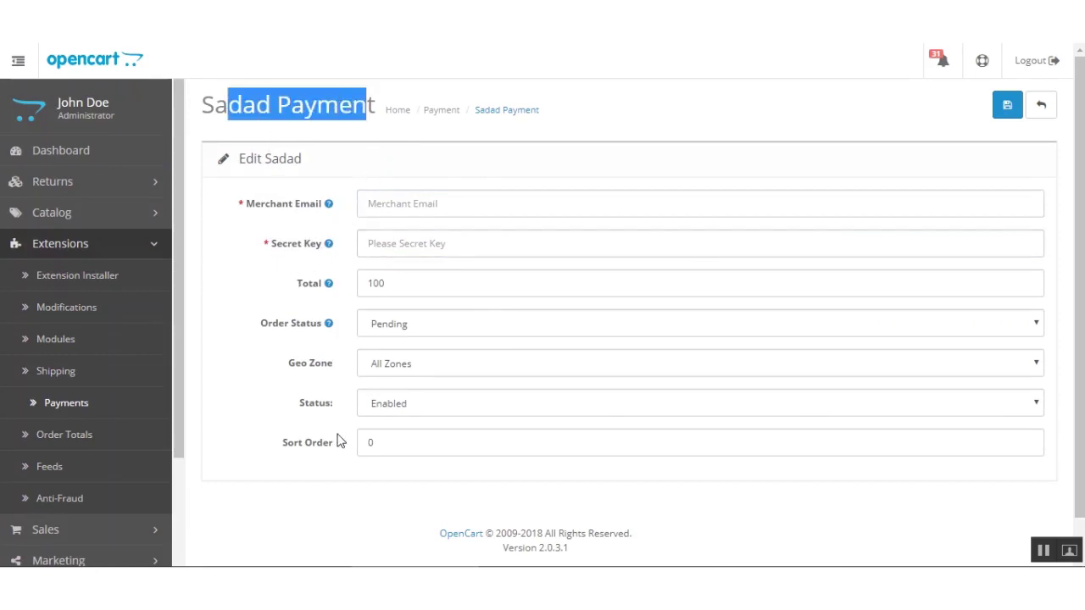
pyautogui.click(483, 158)
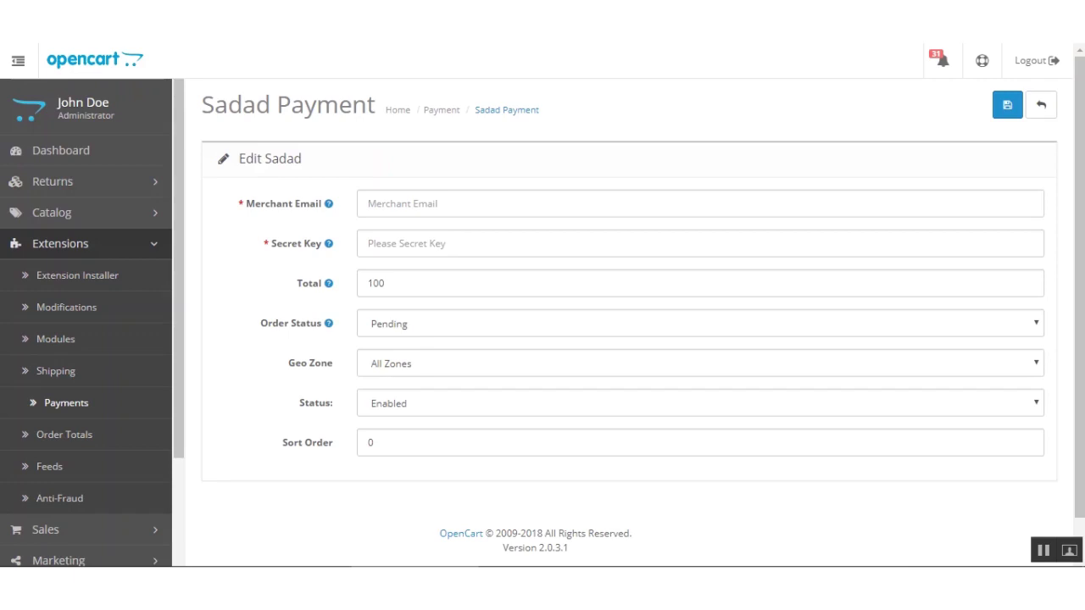
pyautogui.click(429, 202)
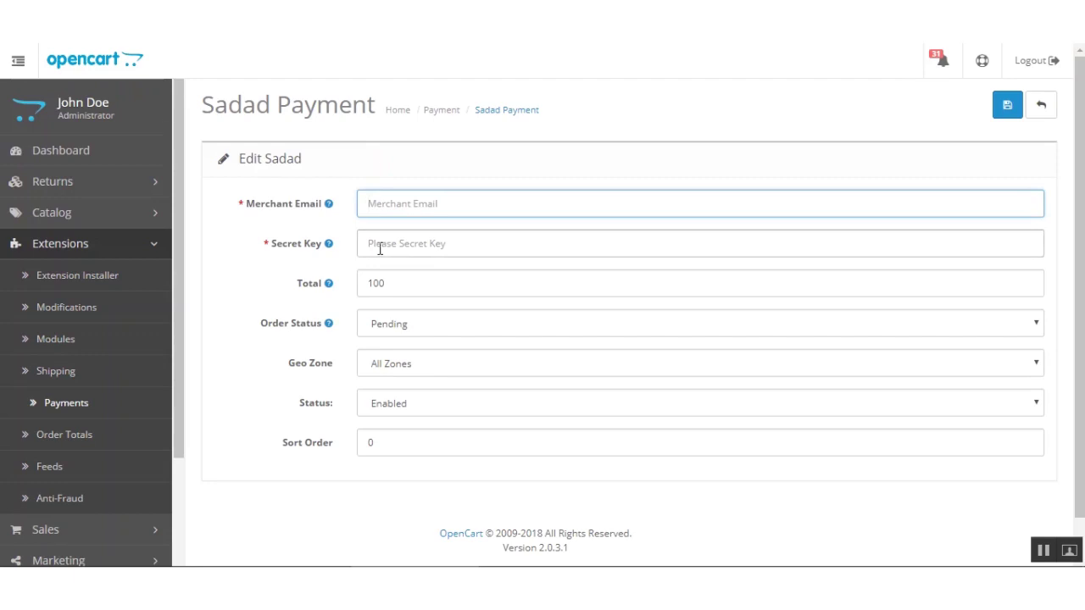
pyautogui.click(369, 244)
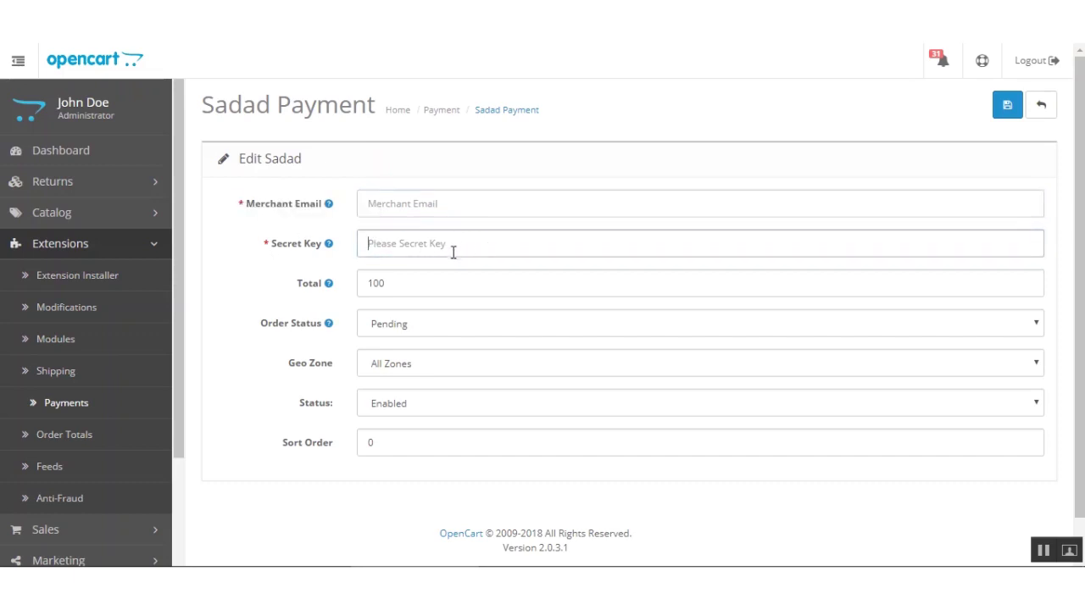
pyautogui.moveTo(311, 312)
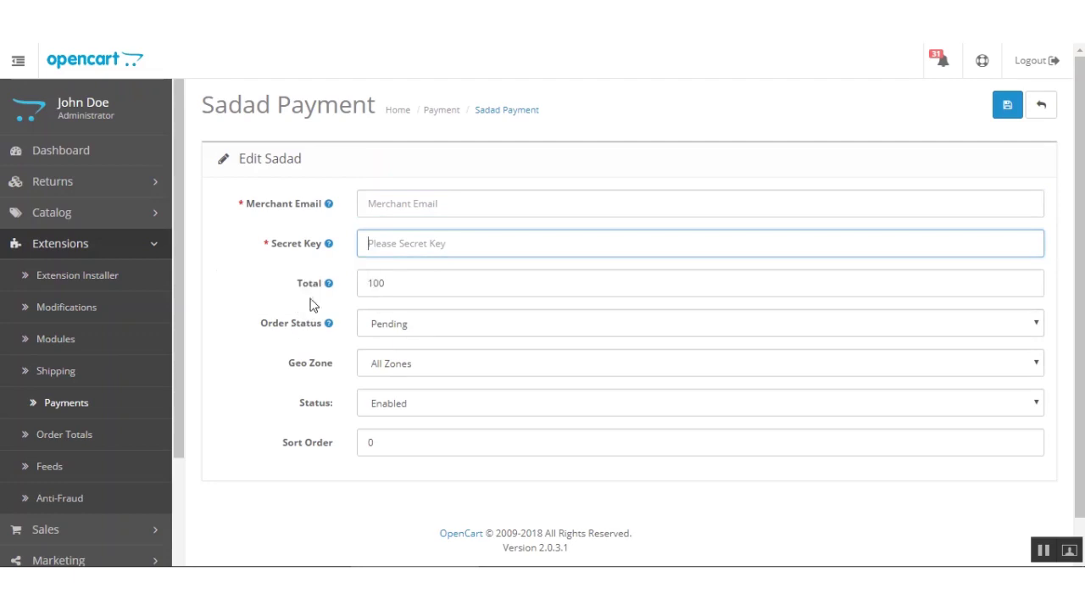
pyautogui.moveTo(315, 292)
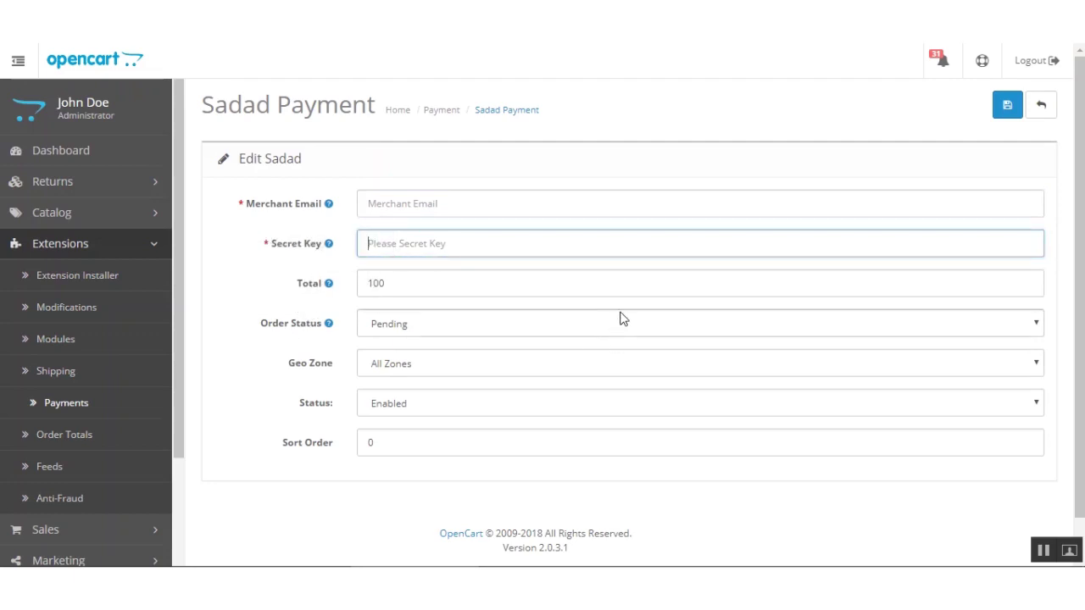
pyautogui.click(392, 285)
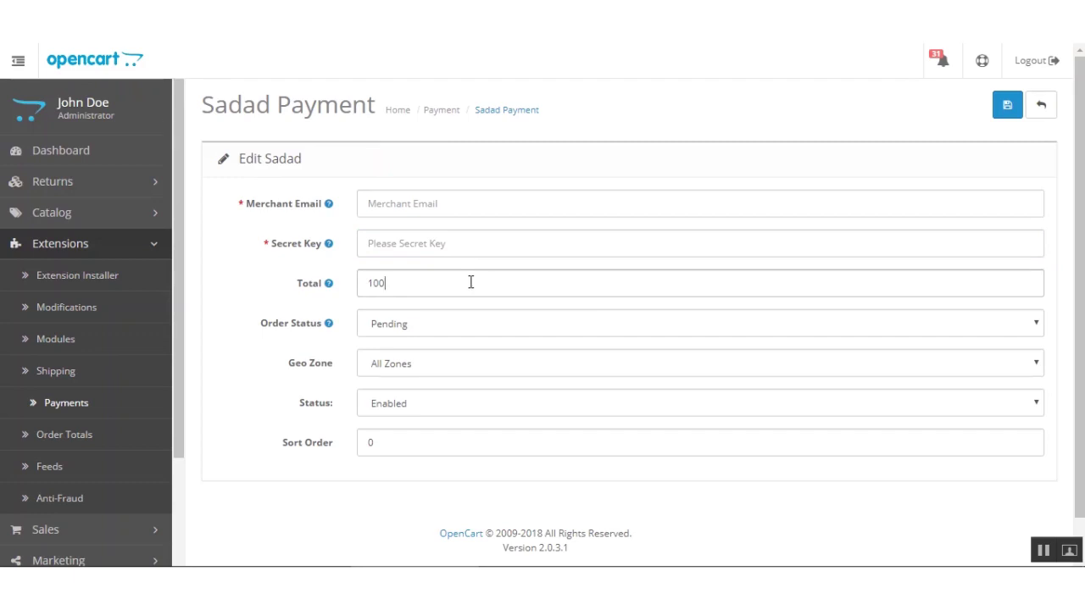
pyautogui.moveTo(363, 284); pyautogui.dragTo(403, 285)
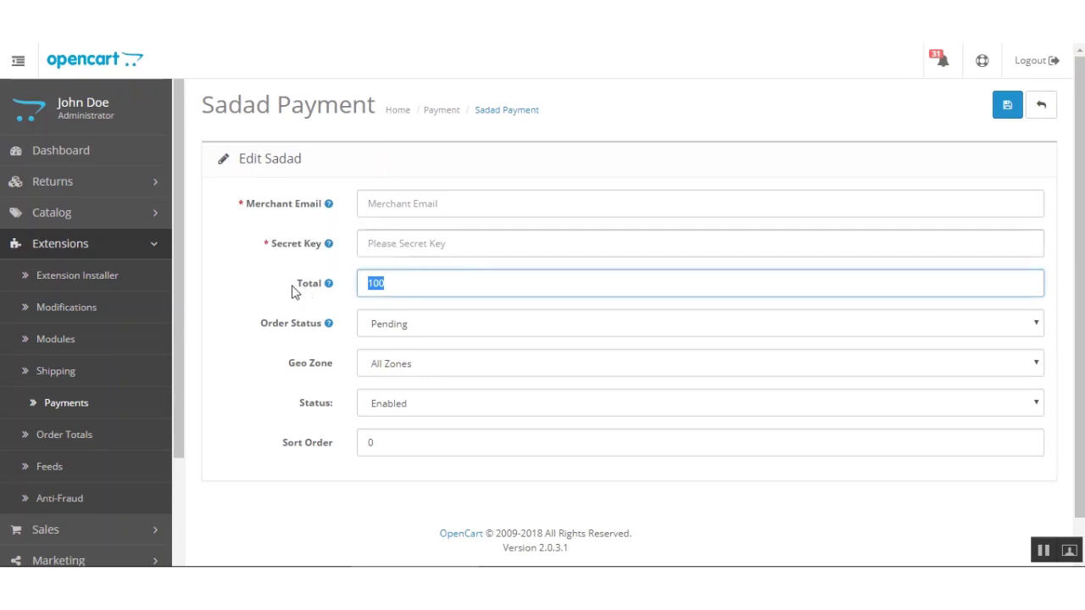
pyautogui.click(312, 305)
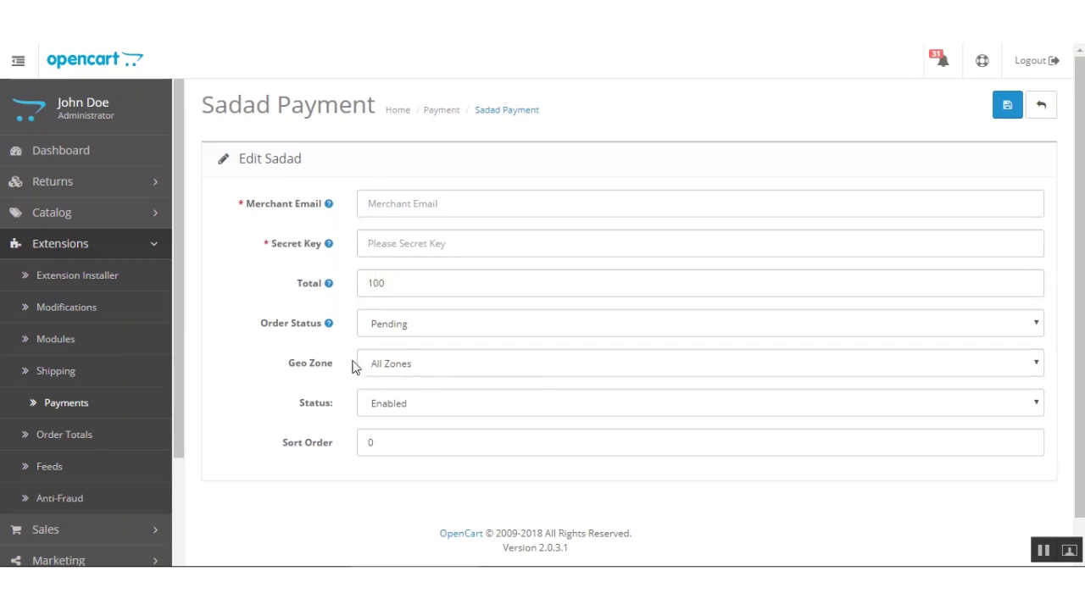
pyautogui.click(393, 332)
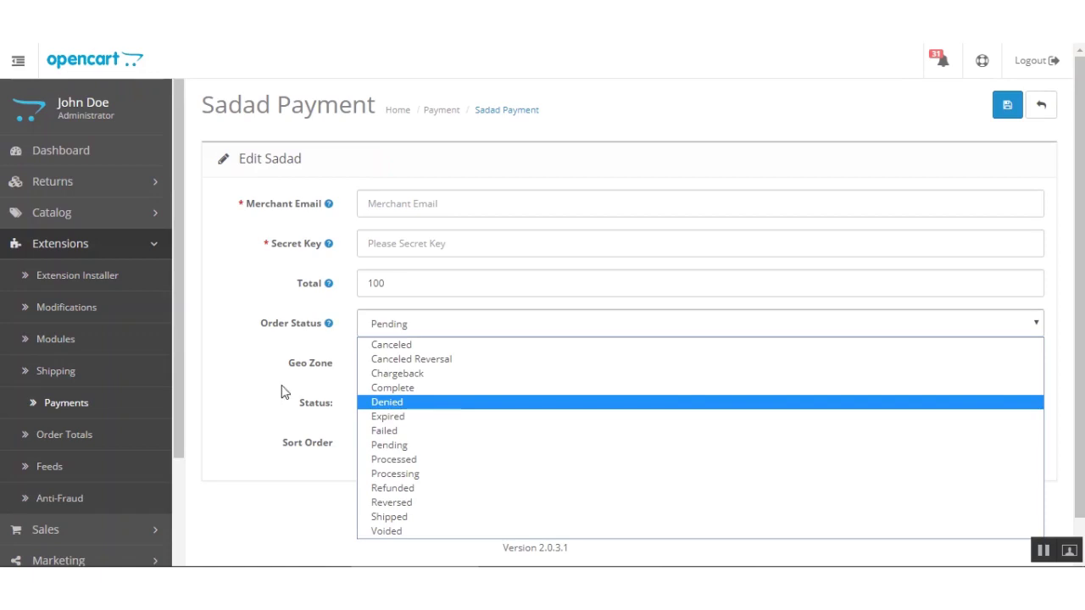
# Keep Order Status Pending, Geo Zone All Zones, Status Enabled and Sort Order 0, then save the Sadad settings.
pyautogui.click(224, 366)
pyautogui.scroll(-1, 272, 370)
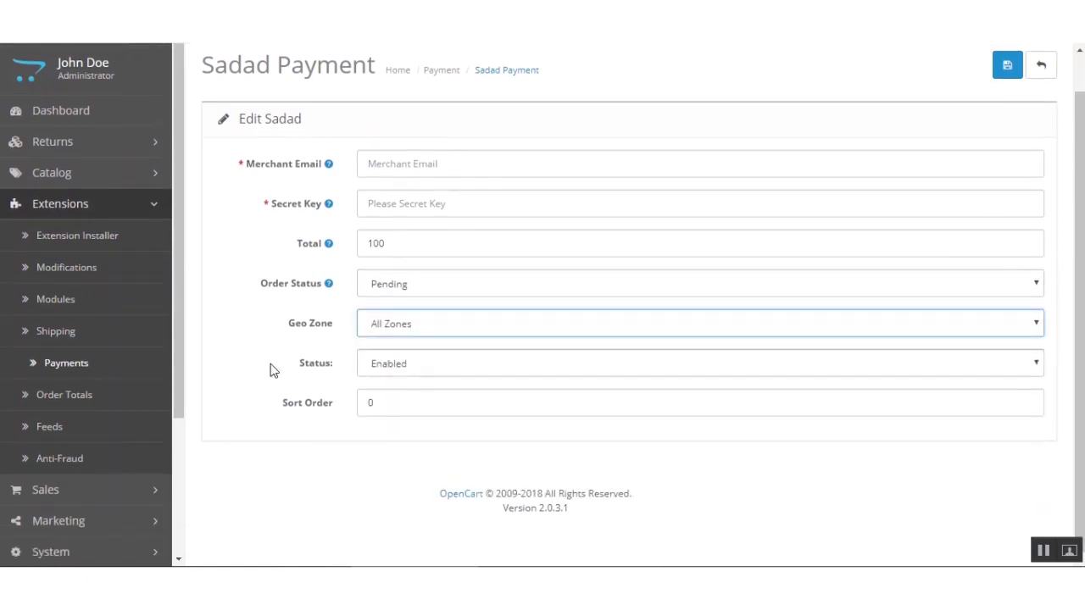
pyautogui.click(399, 331)
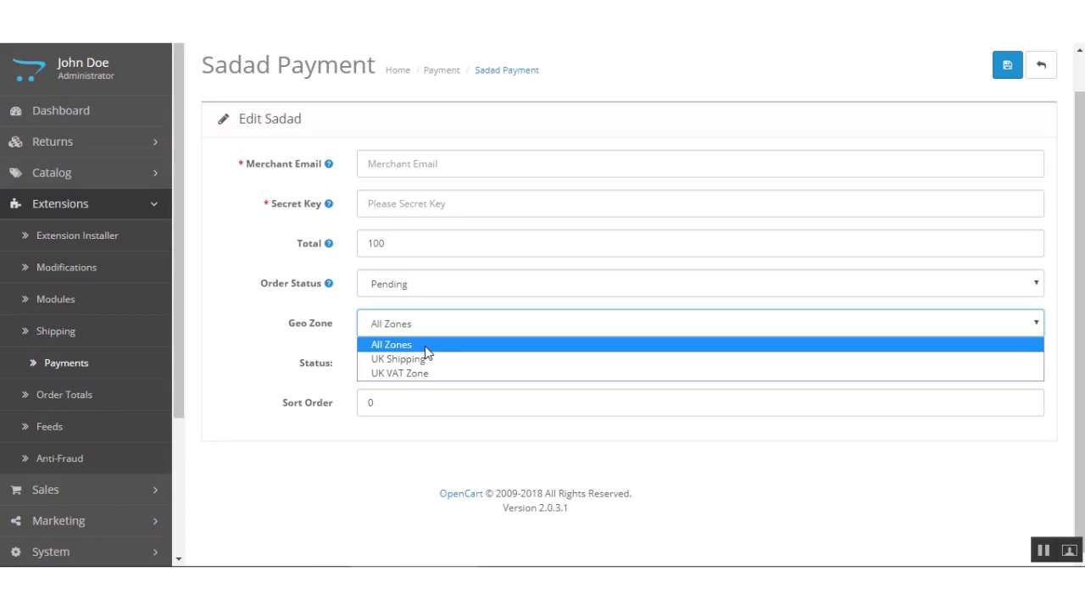
pyautogui.click(285, 352)
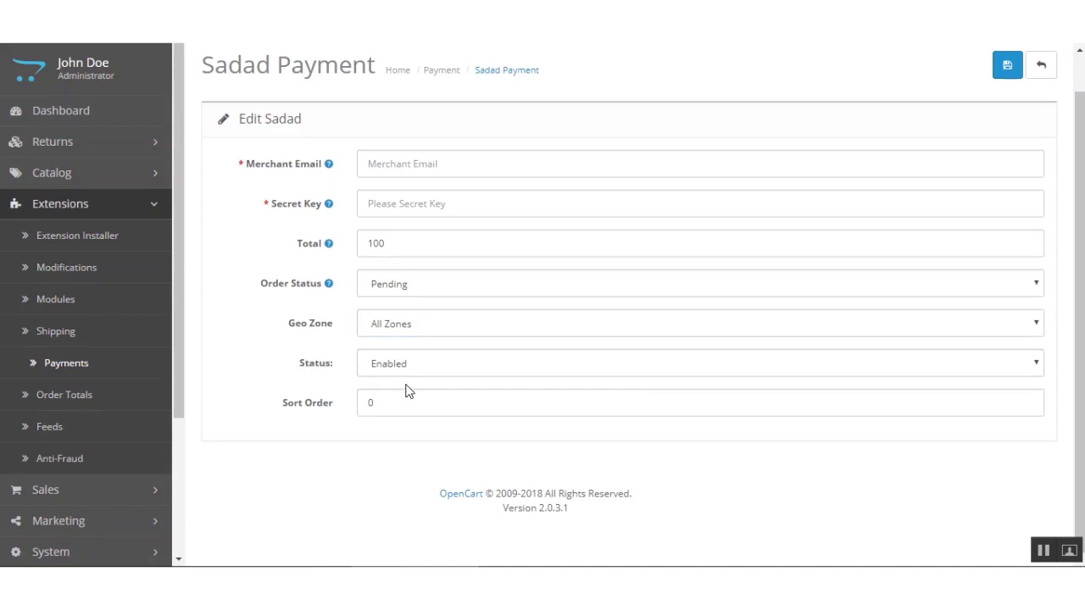
pyautogui.click(428, 366)
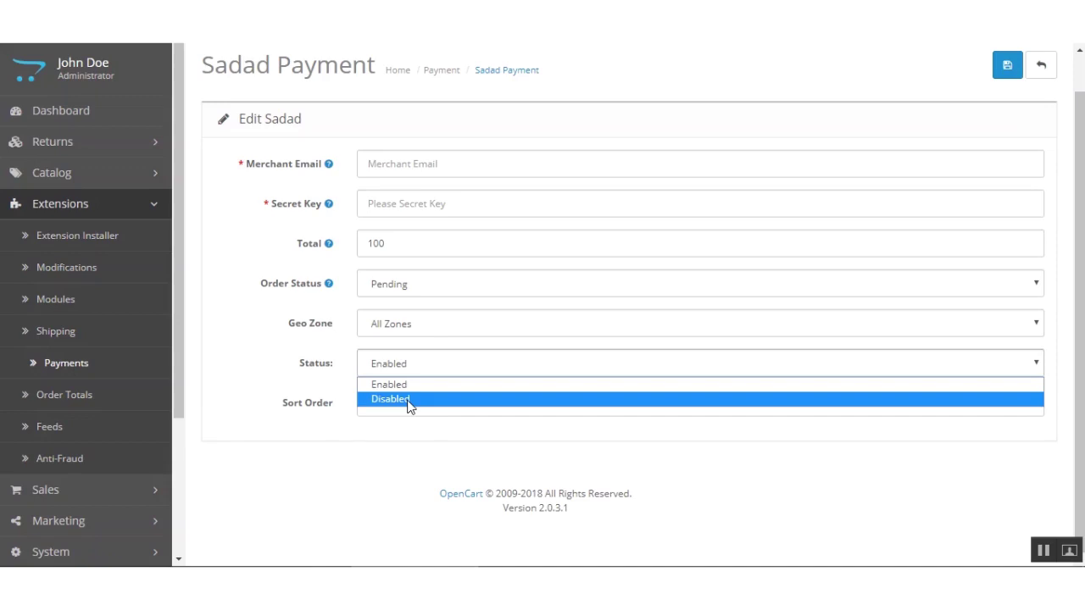
pyautogui.click(332, 429)
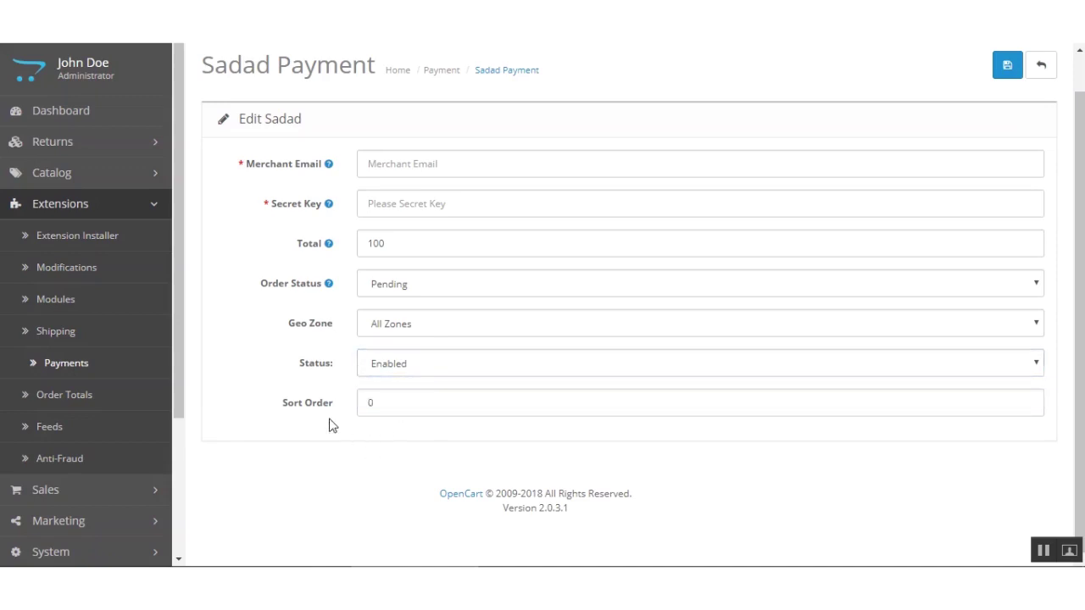
pyautogui.click(482, 400)
pyautogui.moveTo(387, 405); pyautogui.dragTo(314, 407)
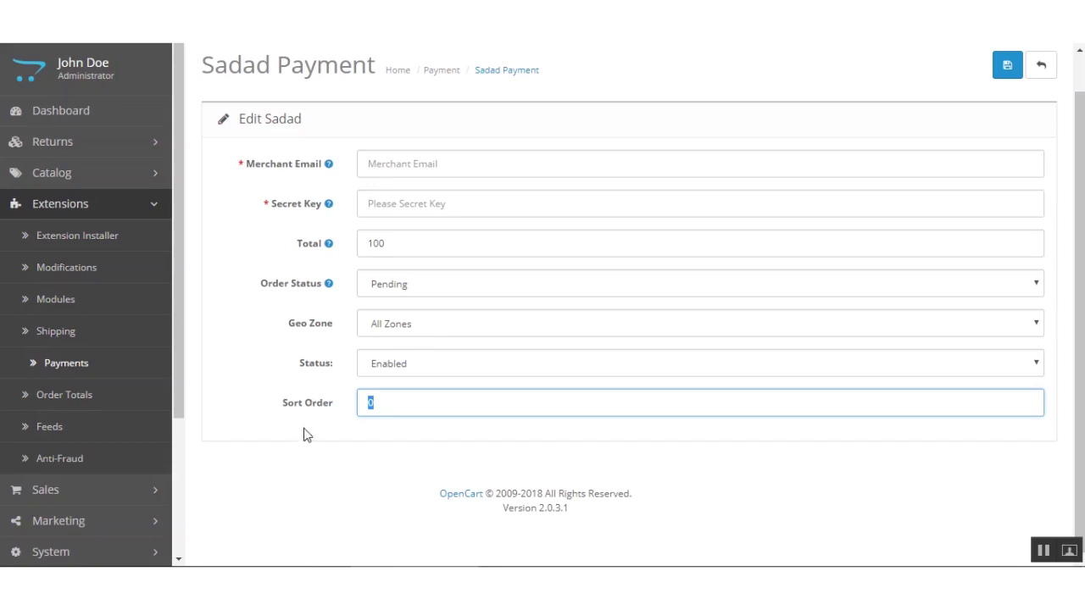
pyautogui.click(366, 436)
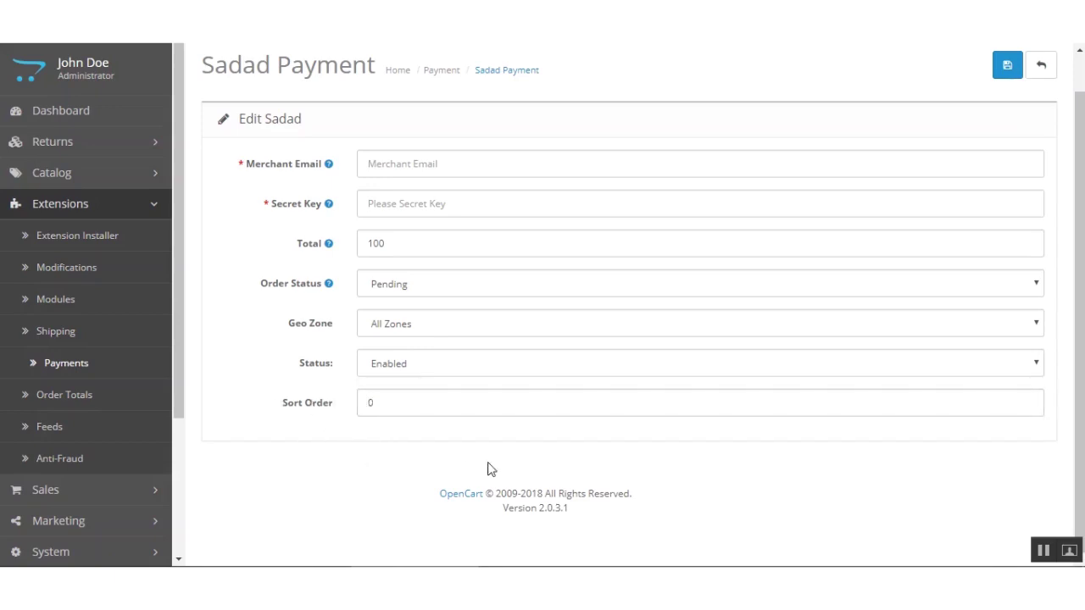
pyautogui.scroll(1, 1064, 118)
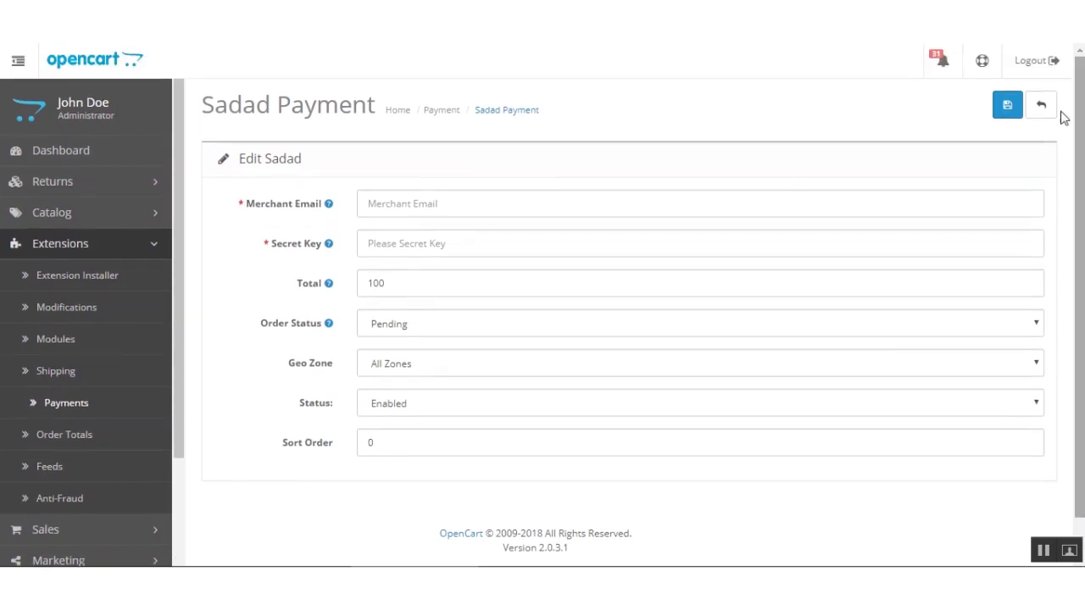
pyautogui.click(1013, 112)
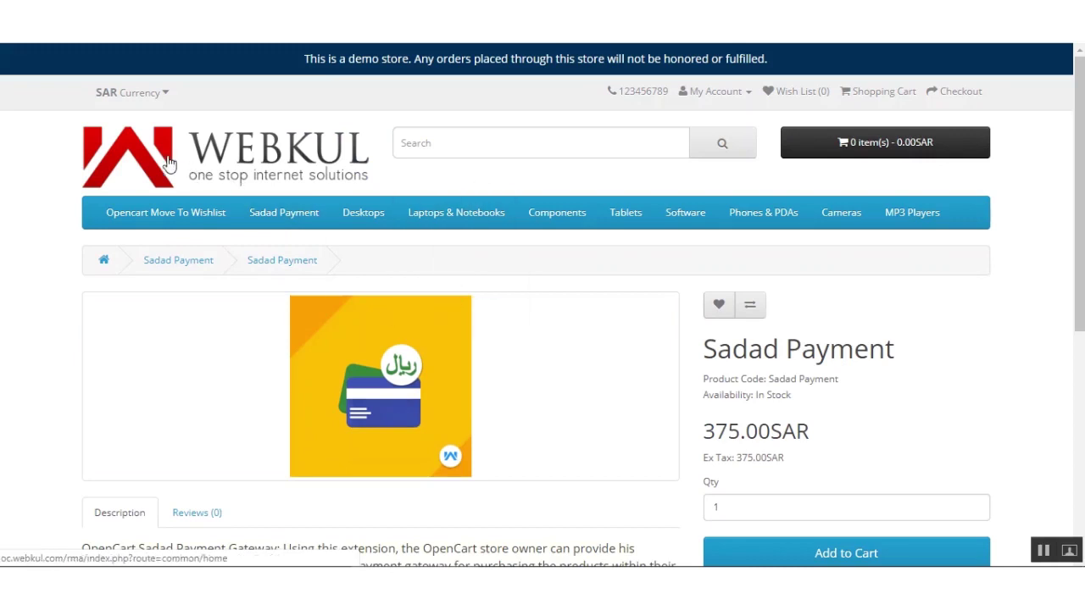
# Switch the storefront currency to SAR Saudi Ryal.
pyautogui.click(165, 102)
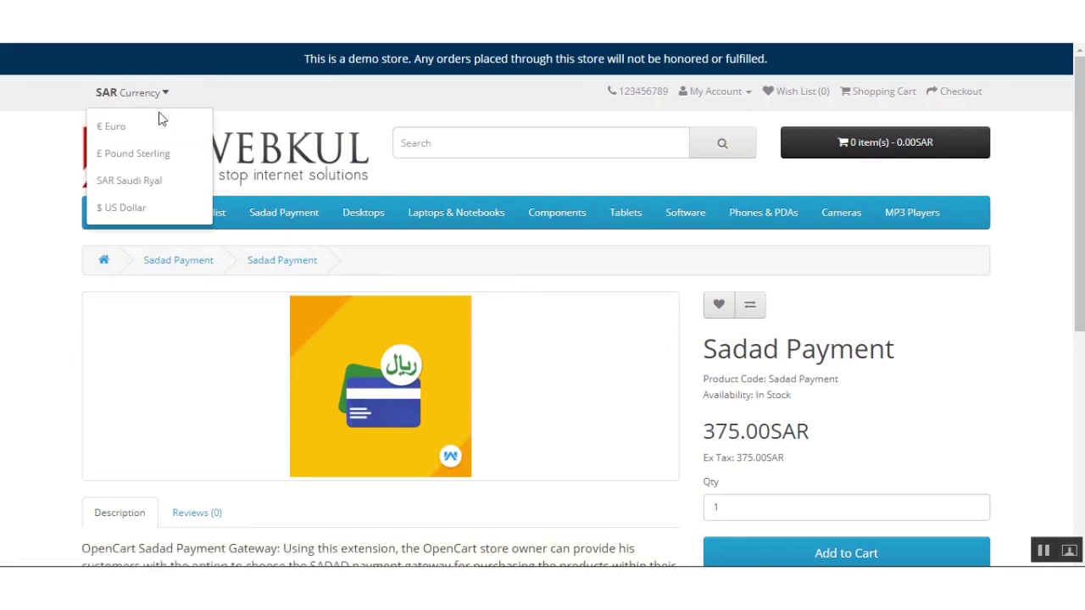
pyautogui.click(140, 182)
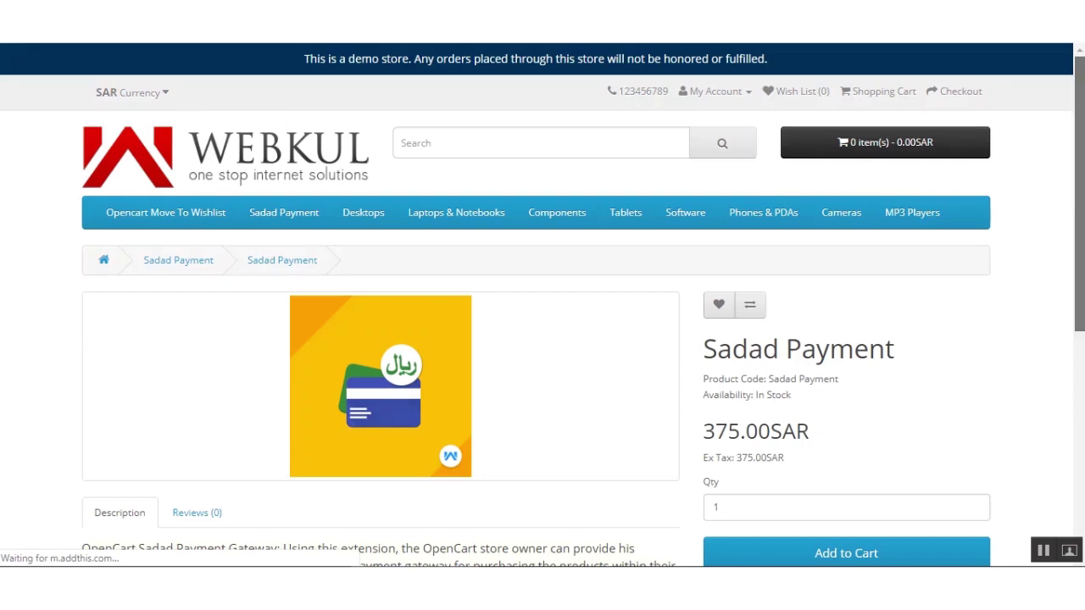
pyautogui.scroll(-1, 200, 104)
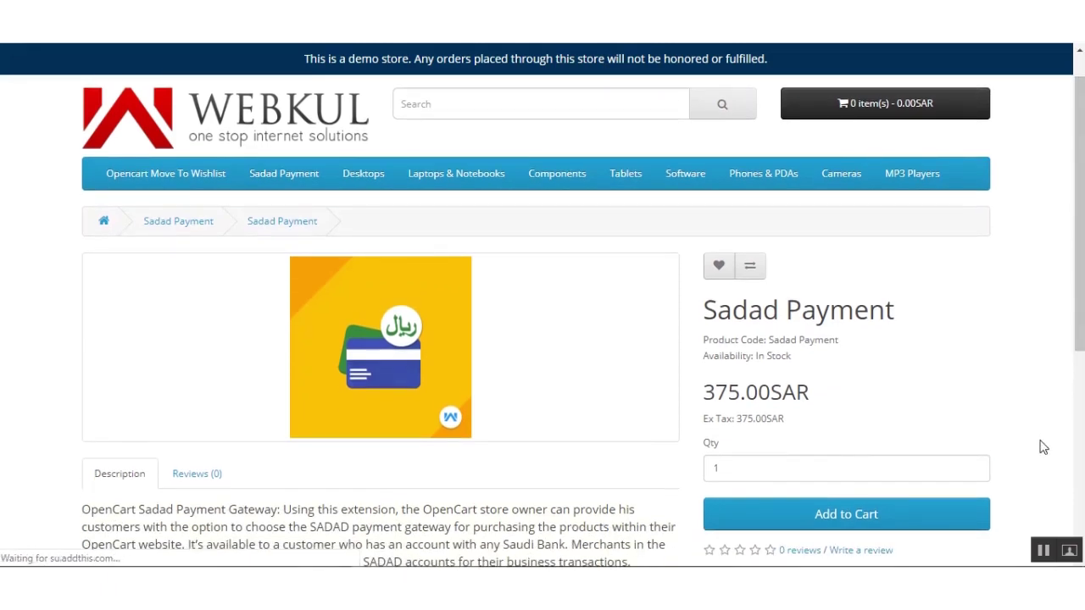
pyautogui.scroll(-1, 975, 378)
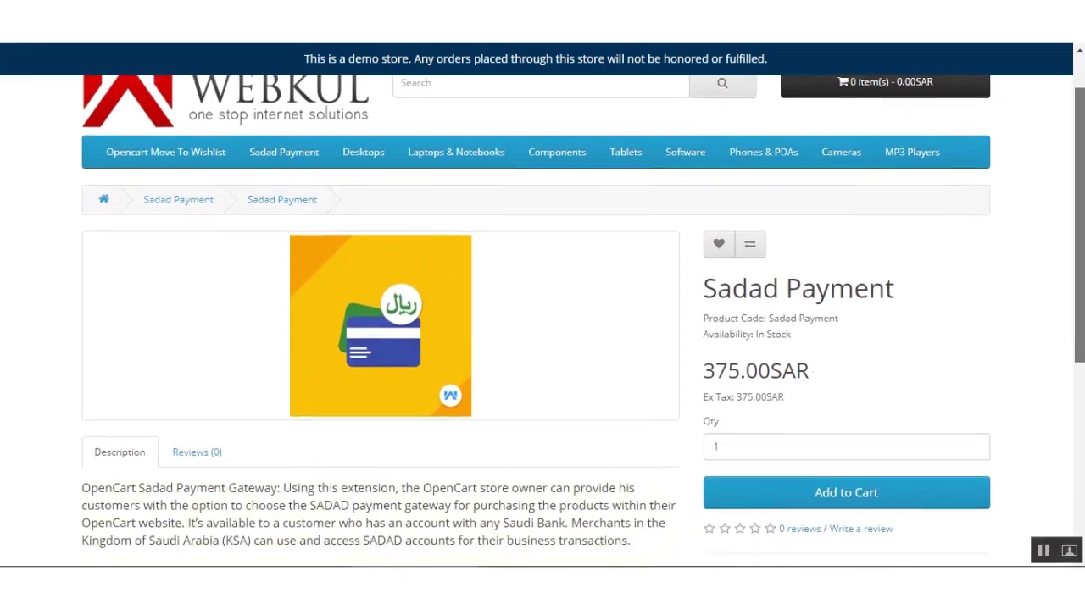
pyautogui.scroll(2, 935, 384)
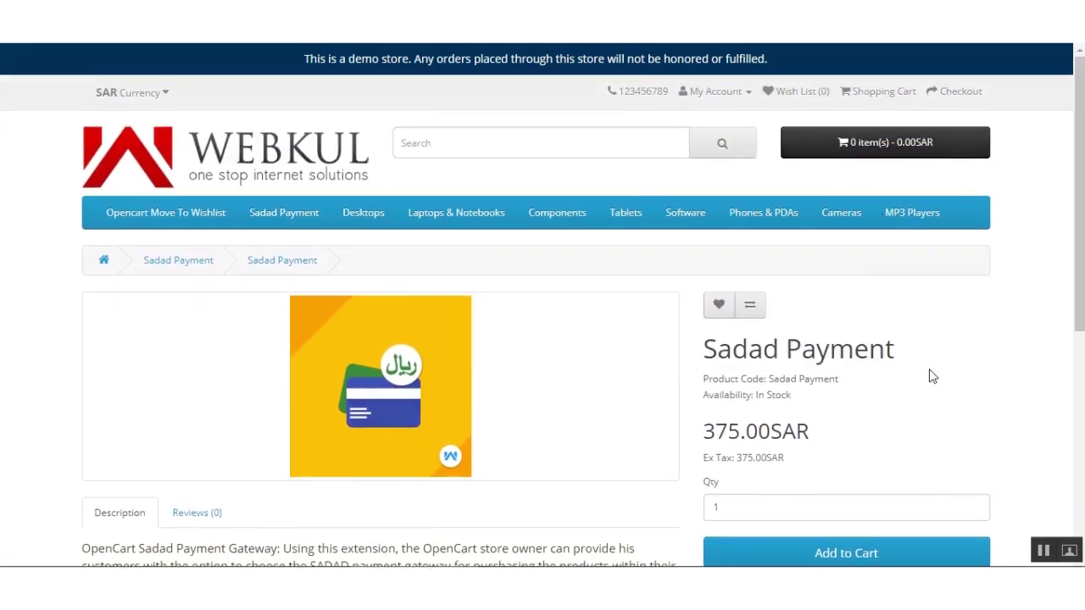
pyautogui.scroll(-4, 930, 375)
# Add one Sadad Payment to the cart at 375.00SAR and proceed to checkout.
pyautogui.click(850, 401)
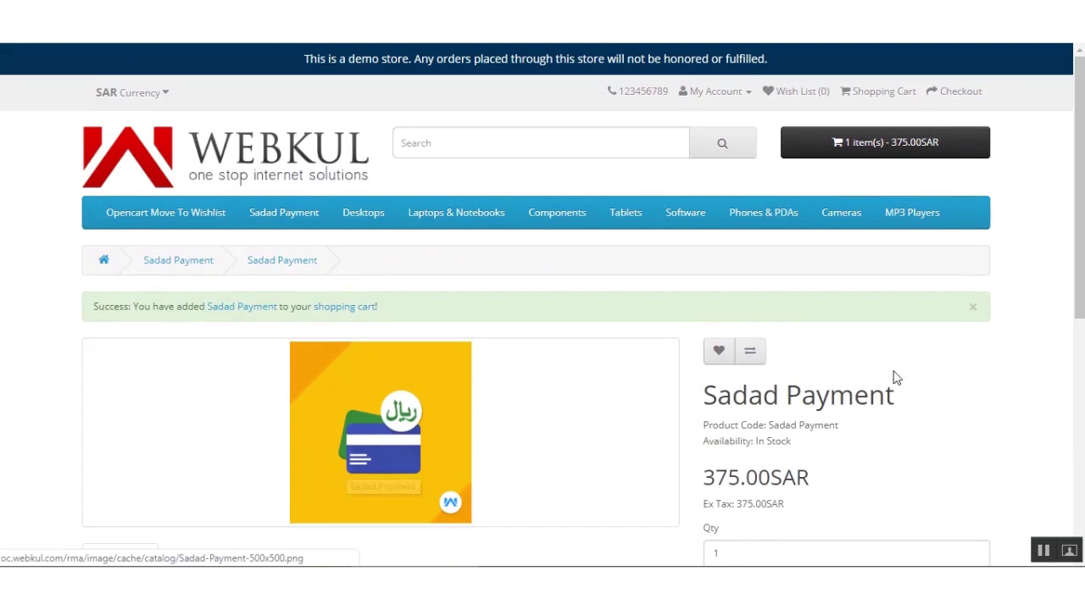
pyautogui.click(891, 150)
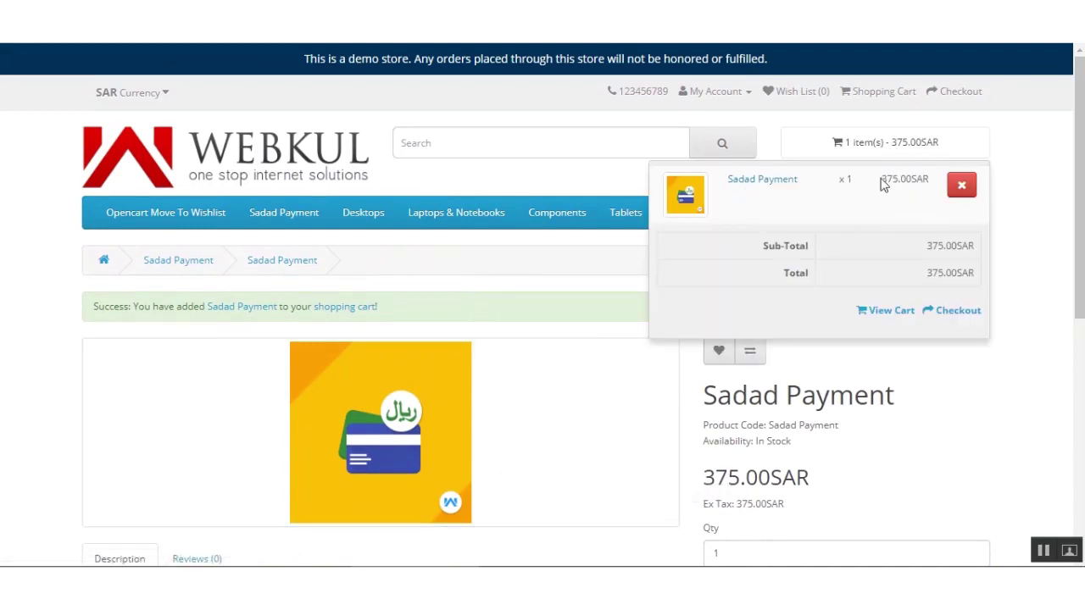
pyautogui.moveTo(884, 187); pyautogui.dragTo(933, 184)
pyautogui.click(907, 144)
pyautogui.click(956, 312)
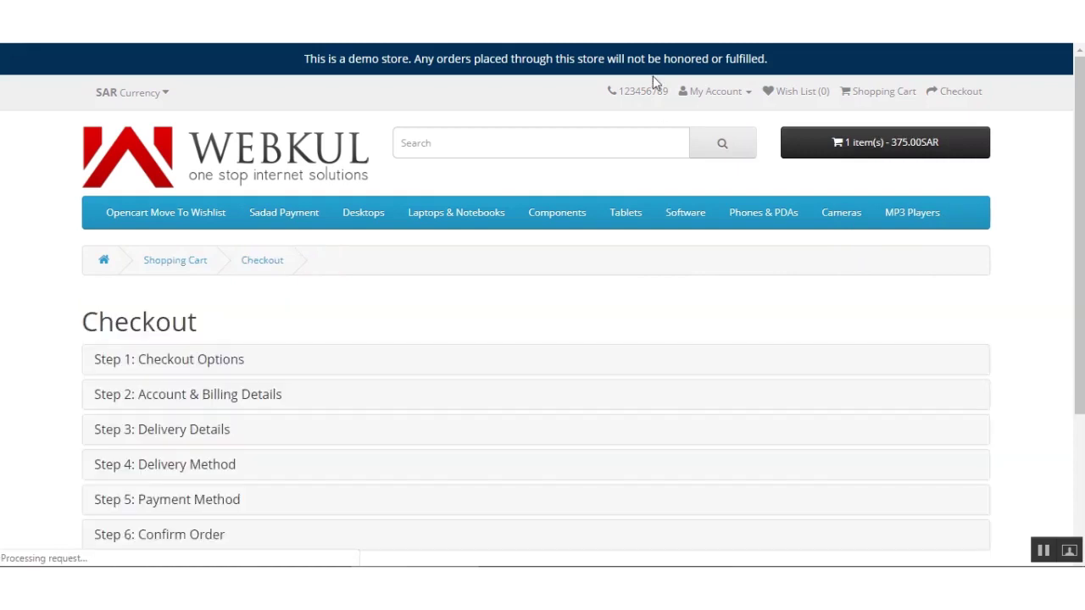
# Choose Guest Checkout and continue to the billing details form.
pyautogui.scroll(-1, 479, 370)
pyautogui.scroll(-2, 479, 371)
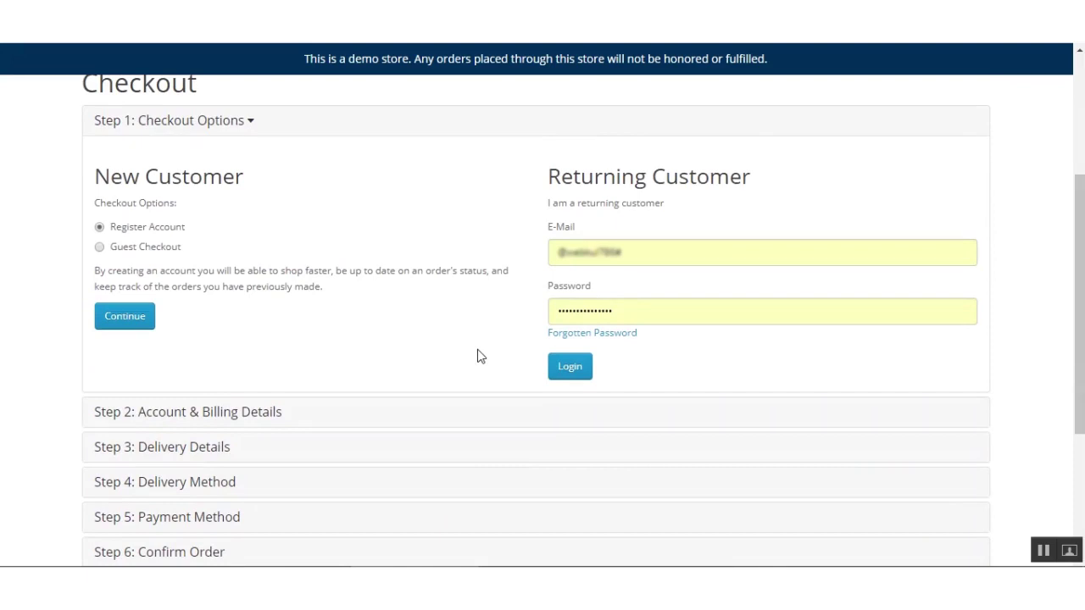
pyautogui.click(99, 247)
pyautogui.click(123, 314)
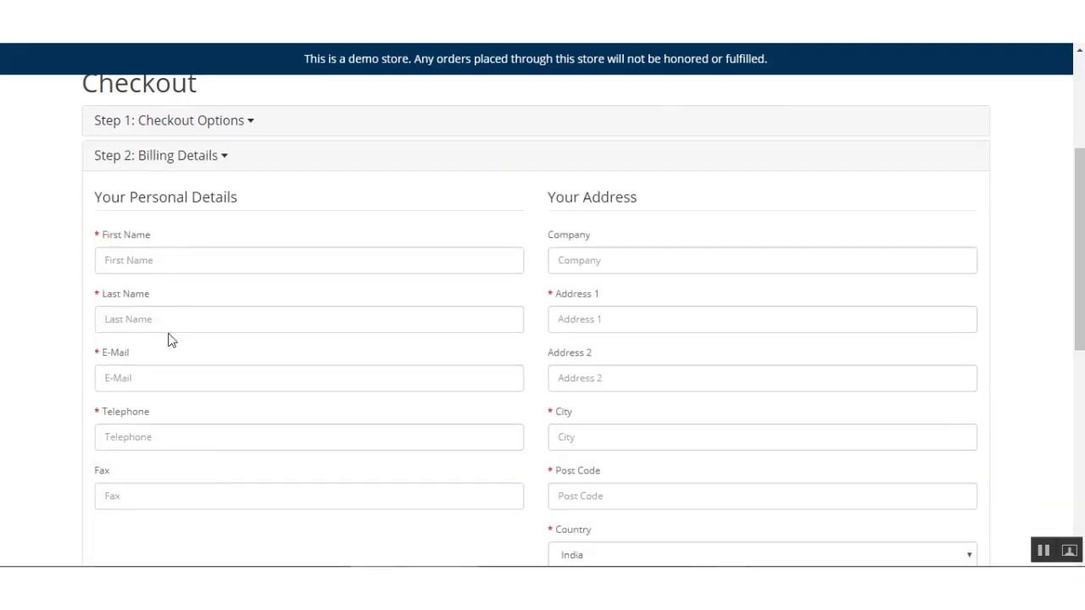
# Fill in the guest's first name, last name, e-mail and telephone number.
pyautogui.click(166, 261)
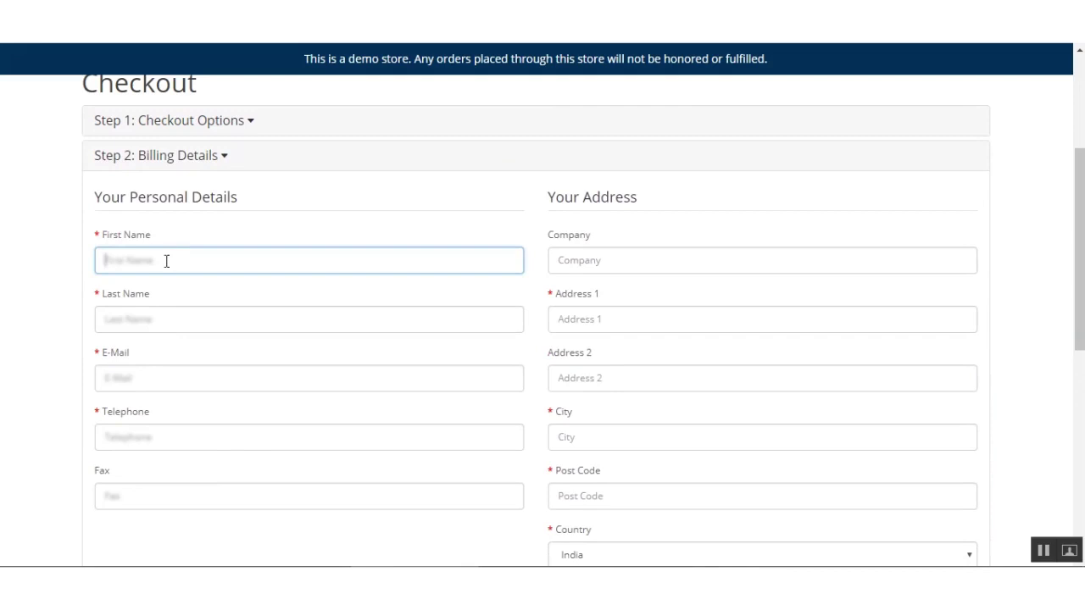
pyautogui.press('Tab')
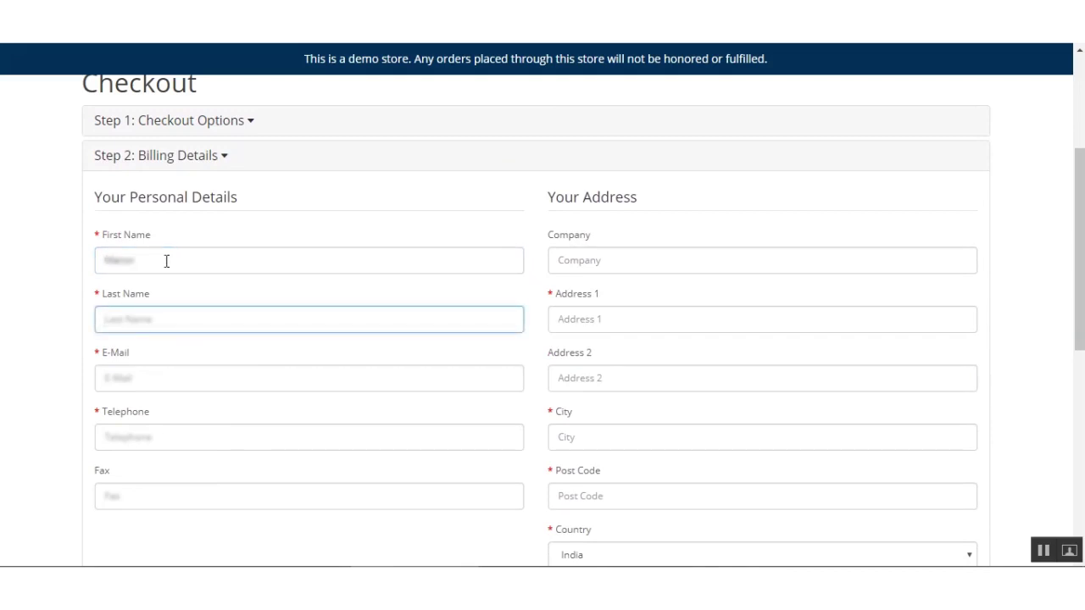
pyautogui.press('Tab')
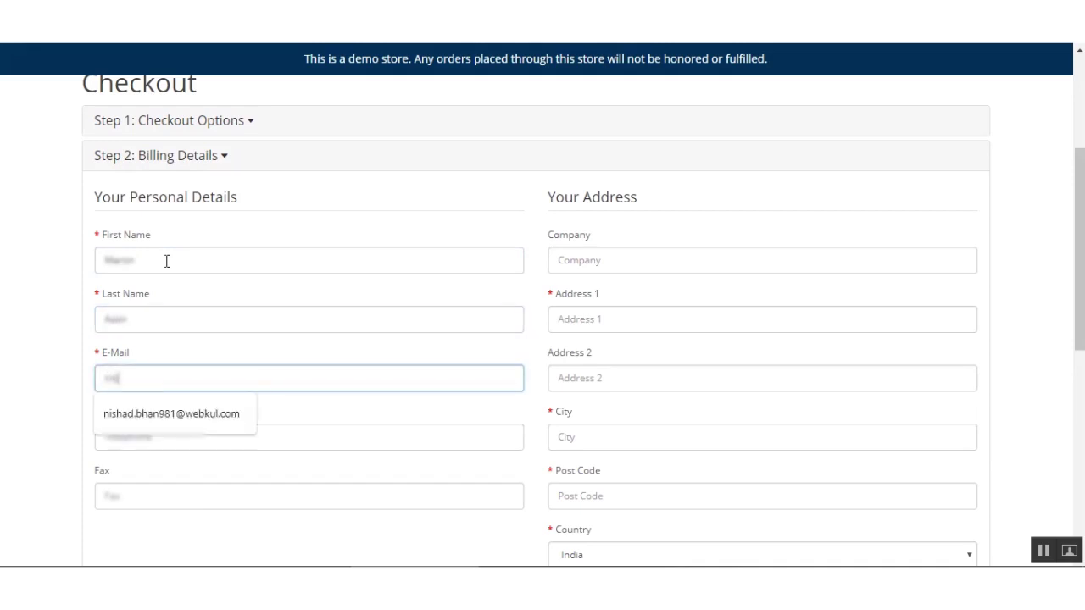
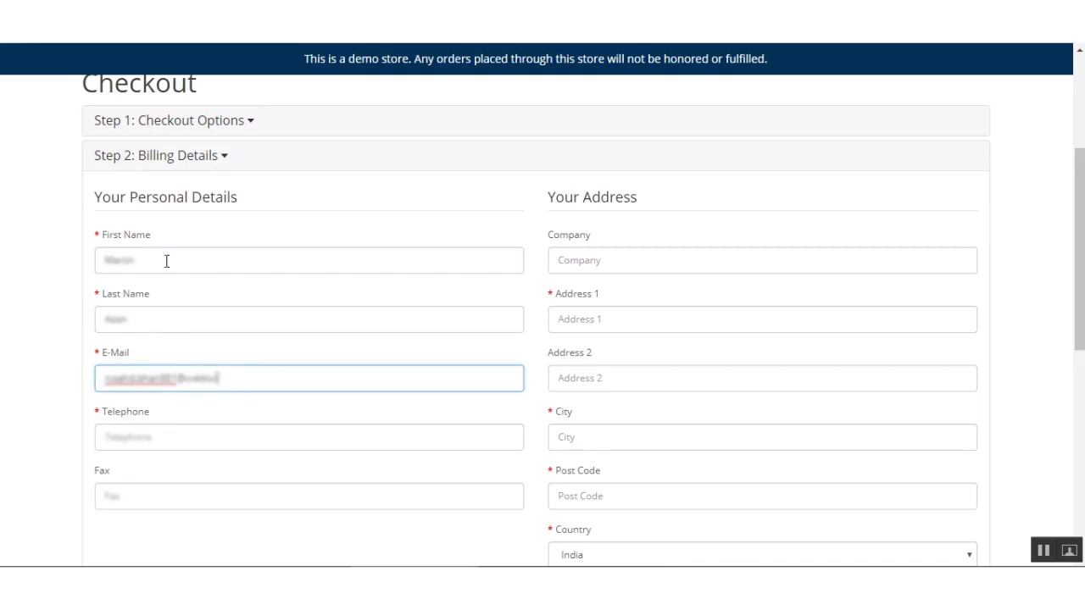
pyautogui.press('Tab')
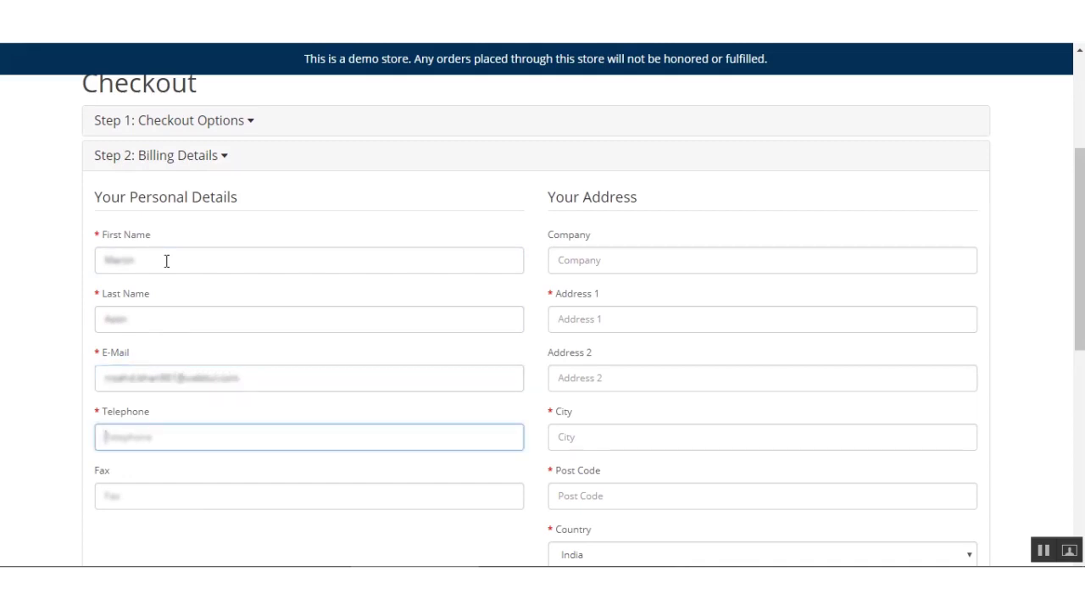
# Enter the guest's address, city, post code and state, then submit the billing details.
pyautogui.click(603, 322)
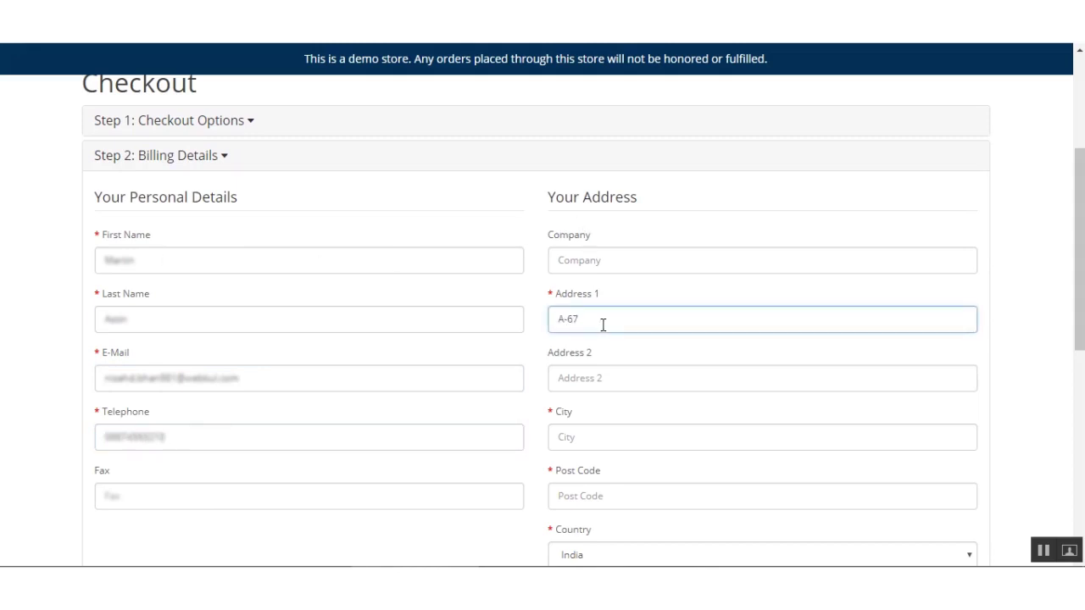
pyautogui.click(607, 430)
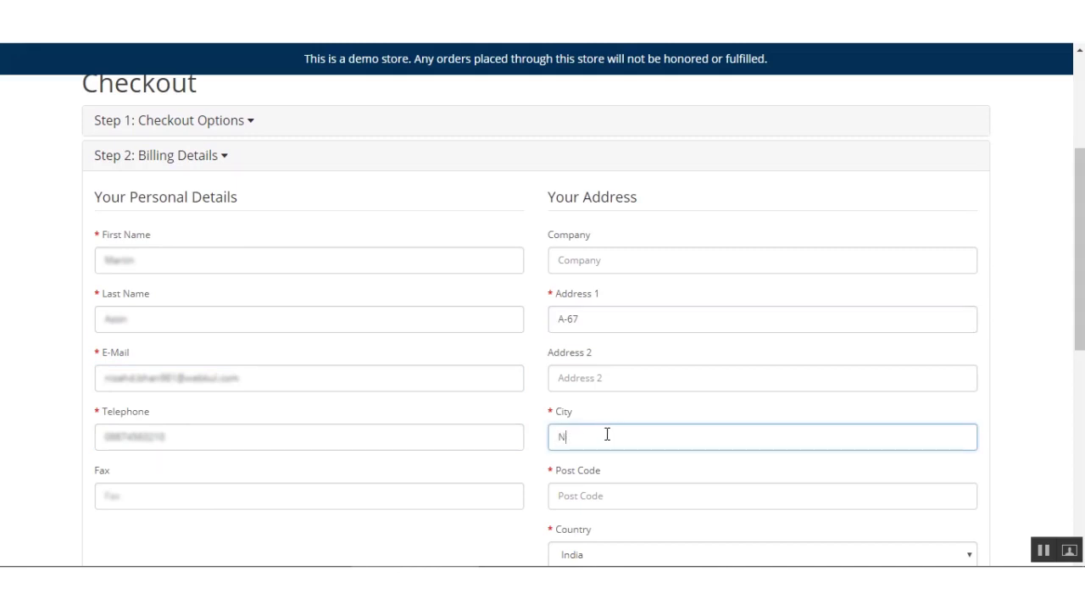
pyautogui.scroll(-2, 613, 437)
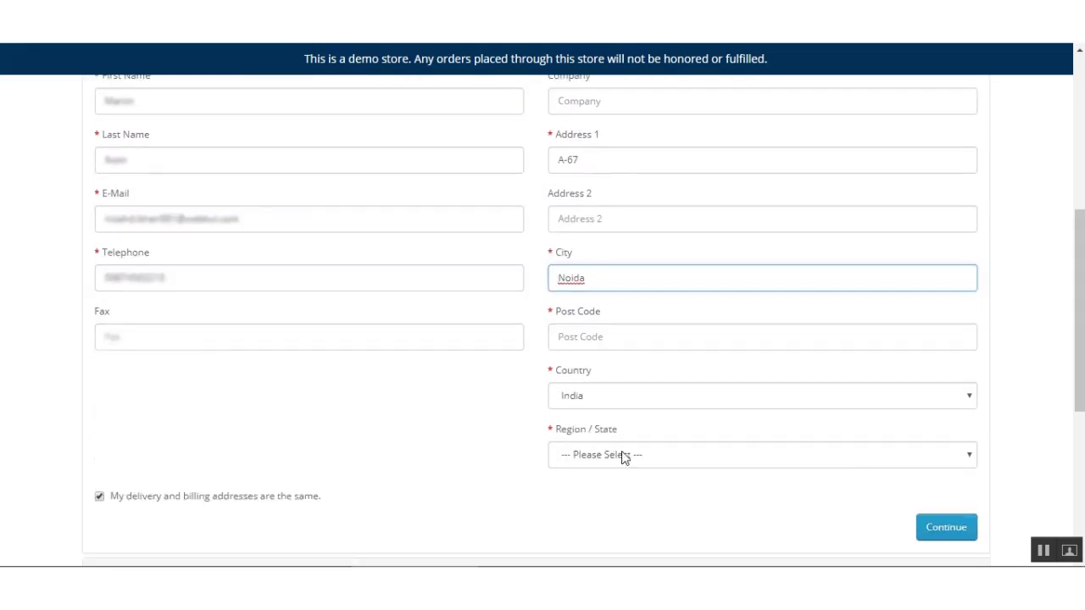
pyautogui.click(595, 339)
pyautogui.write('20')
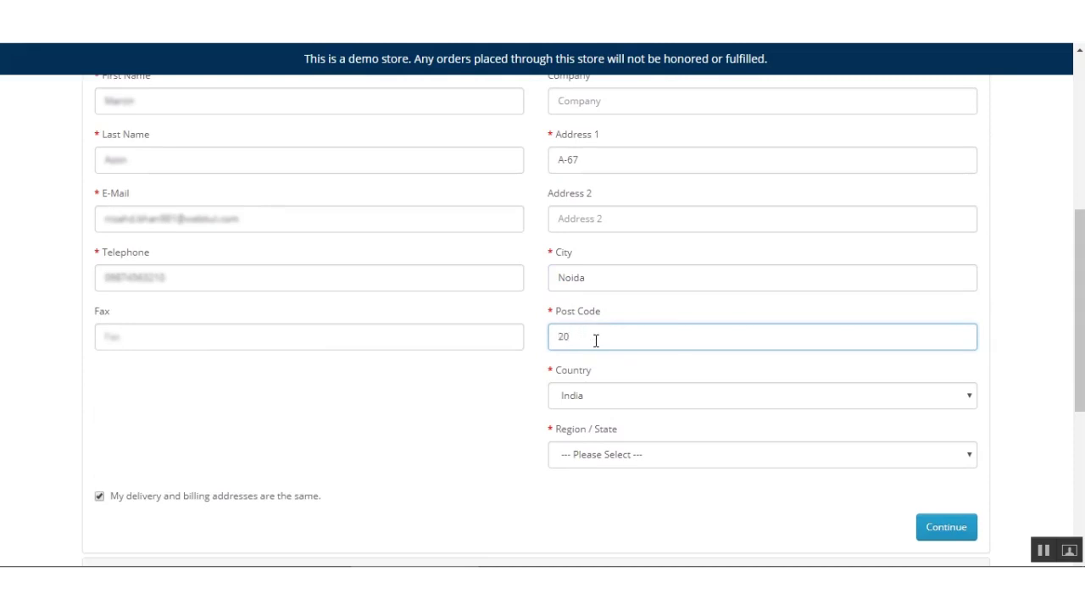
pyautogui.write('3101')
pyautogui.click(615, 460)
pyautogui.press('u')
pyautogui.press('Return')
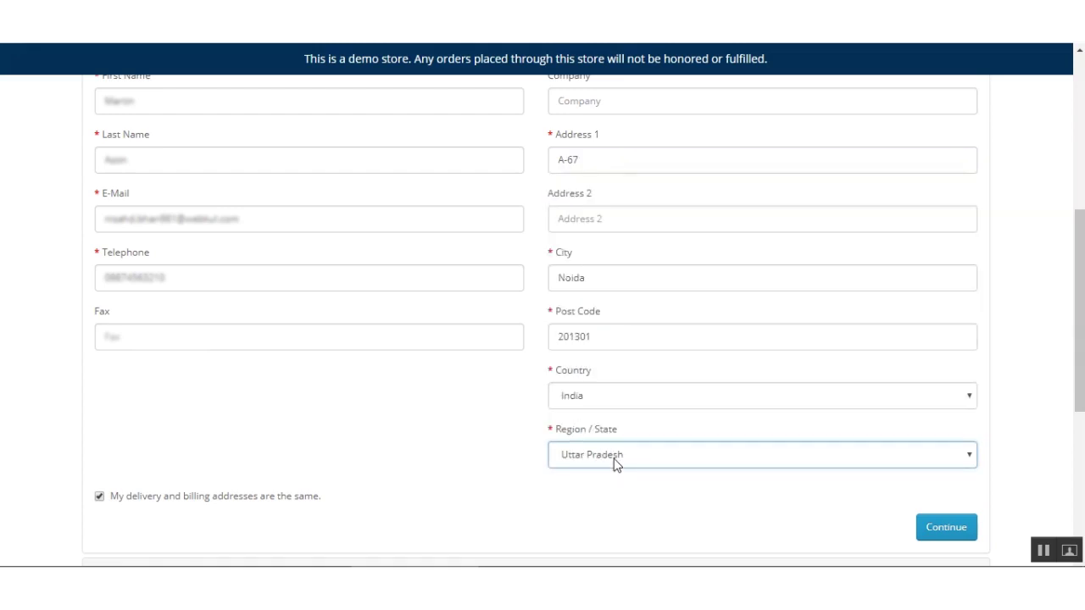
pyautogui.click(927, 530)
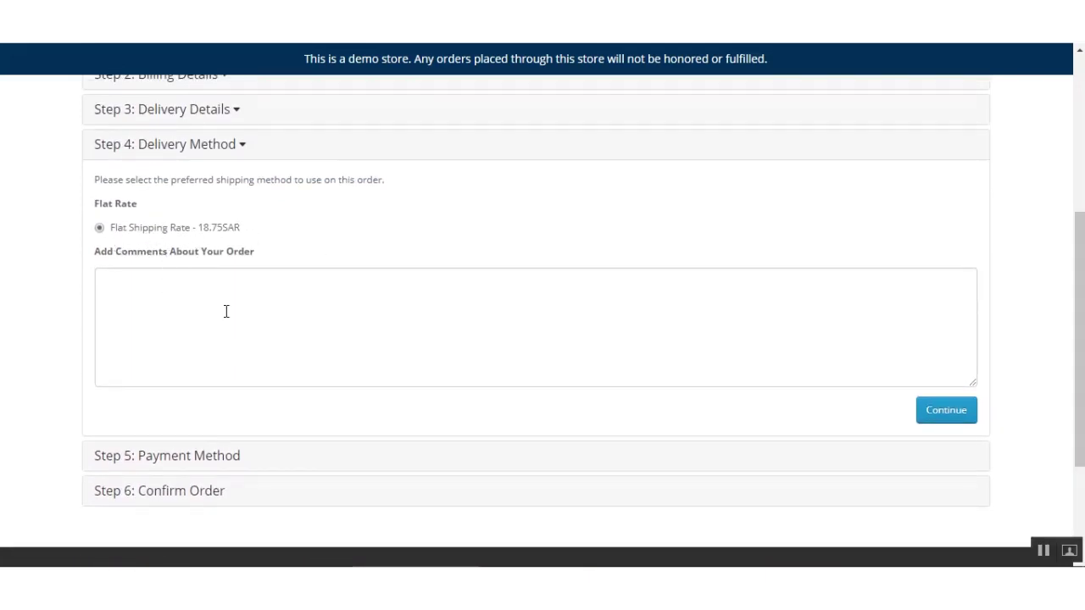
# Accept Flat Shipping Rate and Sadad Payment, agree to the Terms & Conditions, and continue to confirmation.
pyautogui.click(940, 417)
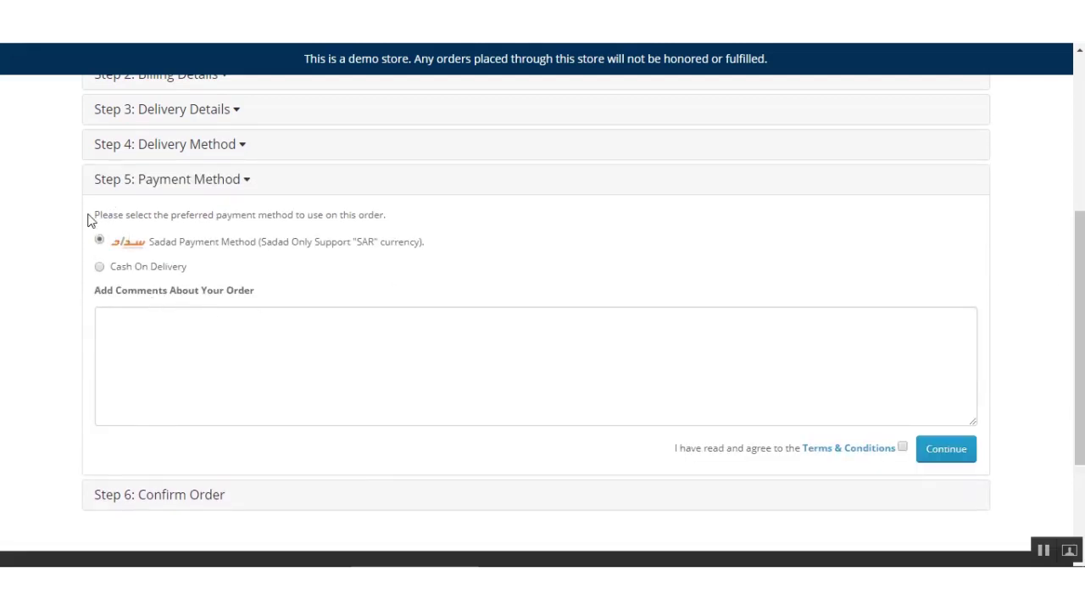
pyautogui.moveTo(101, 215); pyautogui.dragTo(363, 215)
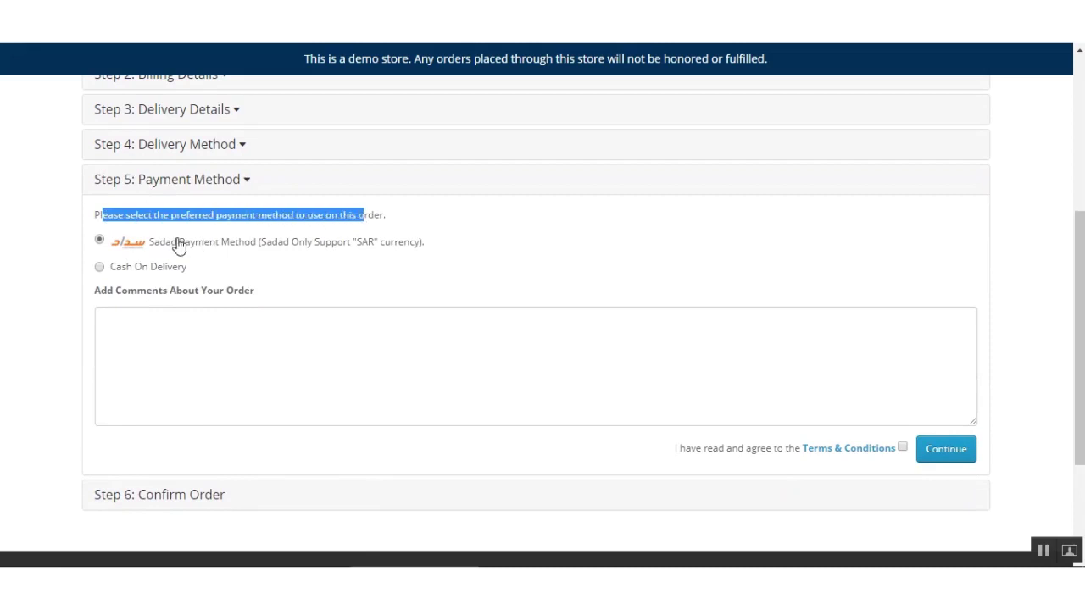
pyautogui.click(301, 258)
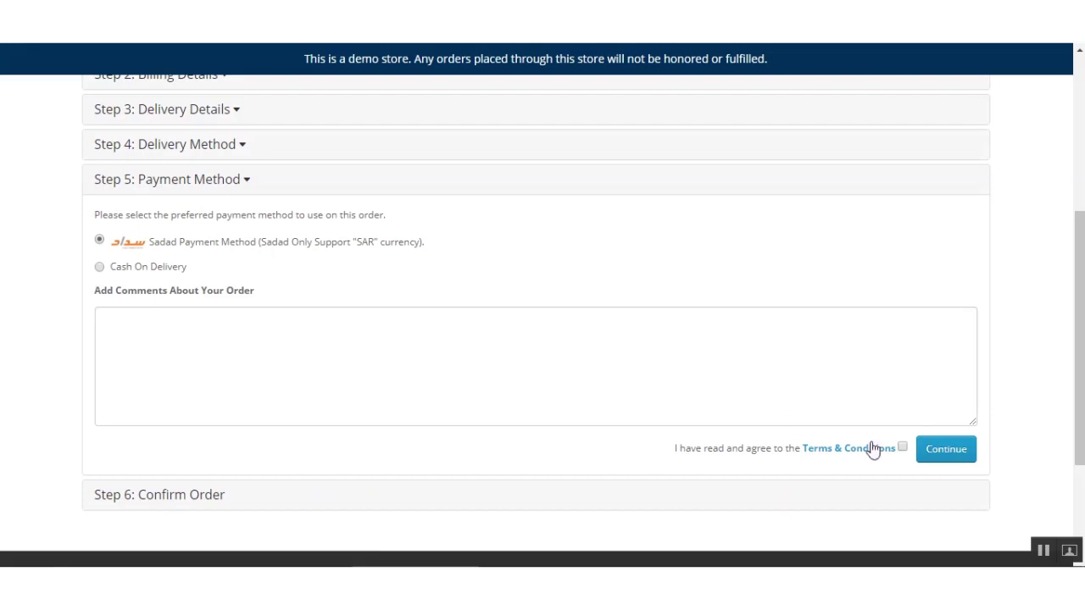
pyautogui.click(902, 448)
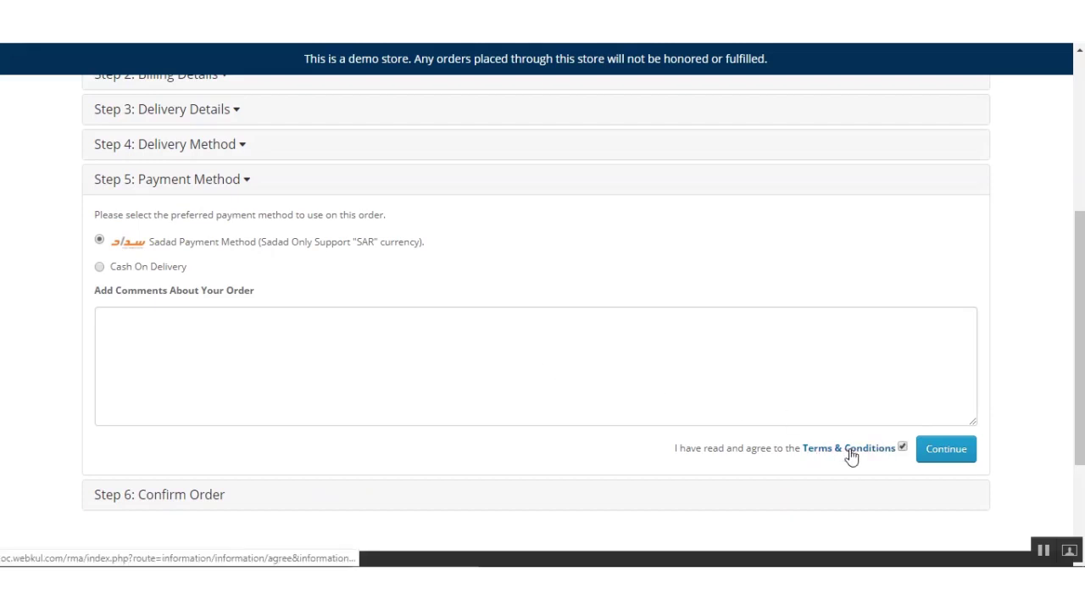
pyautogui.click(947, 456)
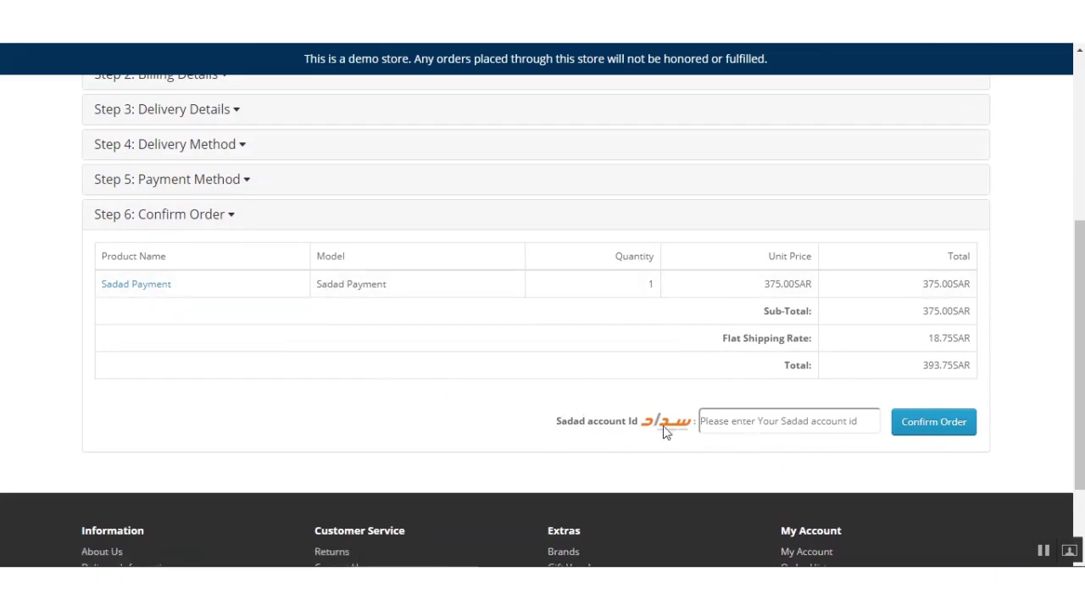
# Fill the Sadad account Id from the saved suggestion and confirm the 393.75SAR order.
pyautogui.moveTo(555, 428); pyautogui.dragTo(642, 421)
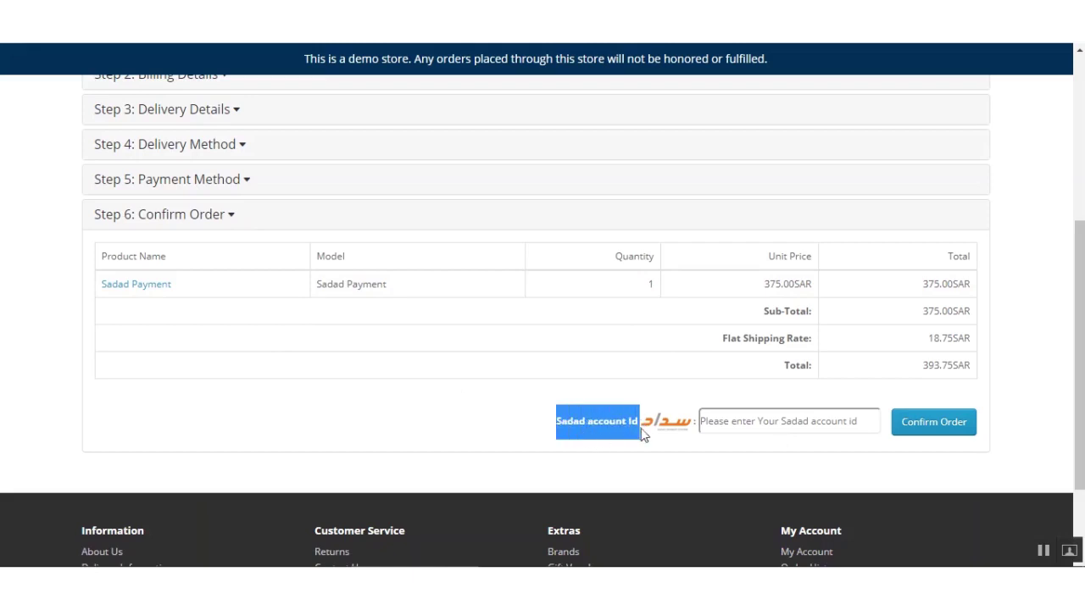
pyautogui.click(743, 421)
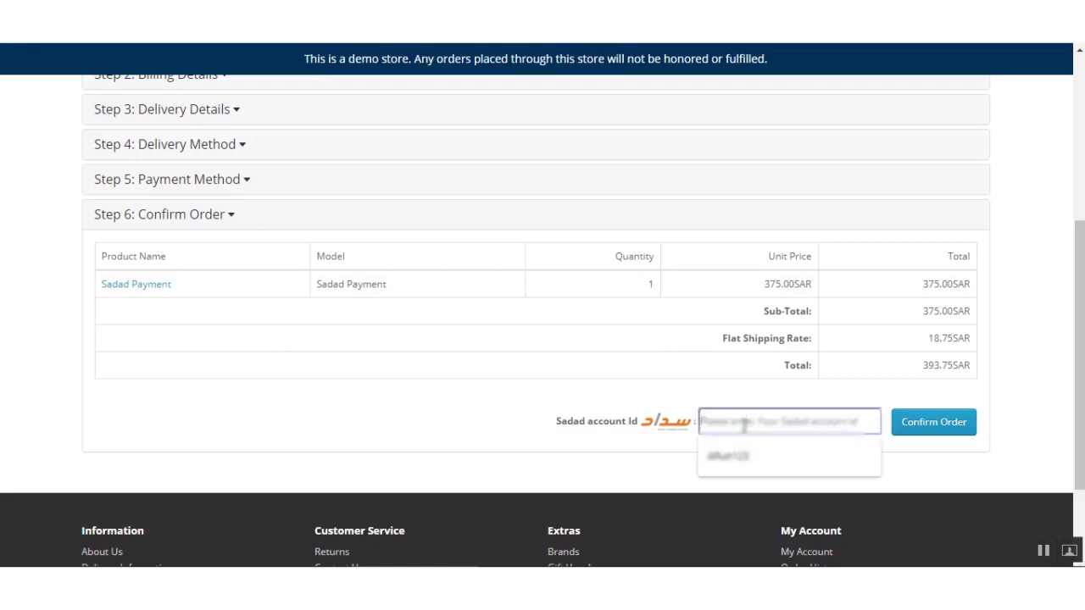
pyautogui.click(729, 457)
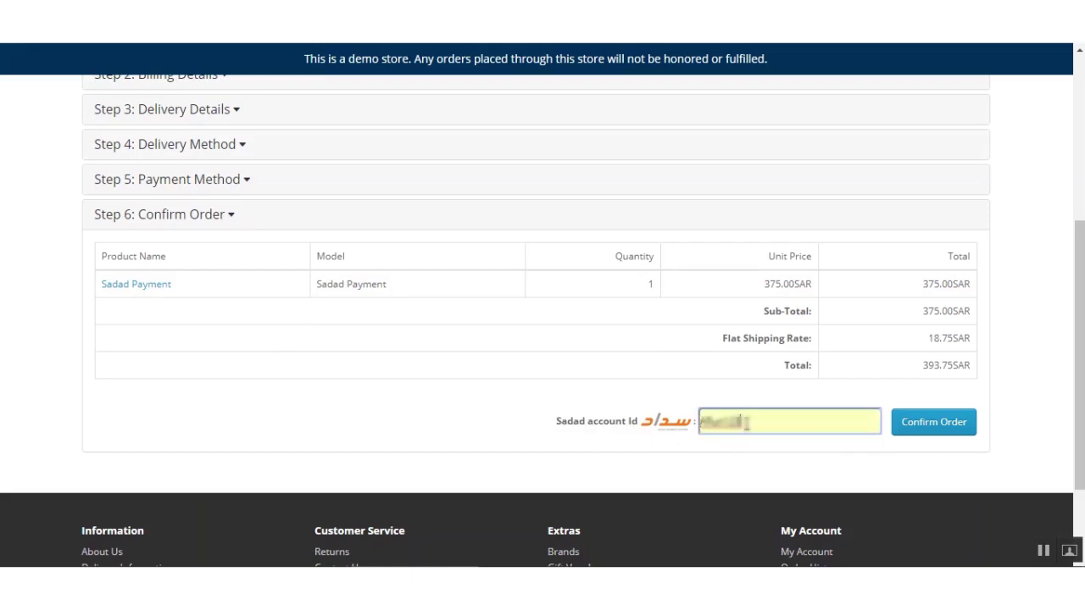
pyautogui.click(953, 432)
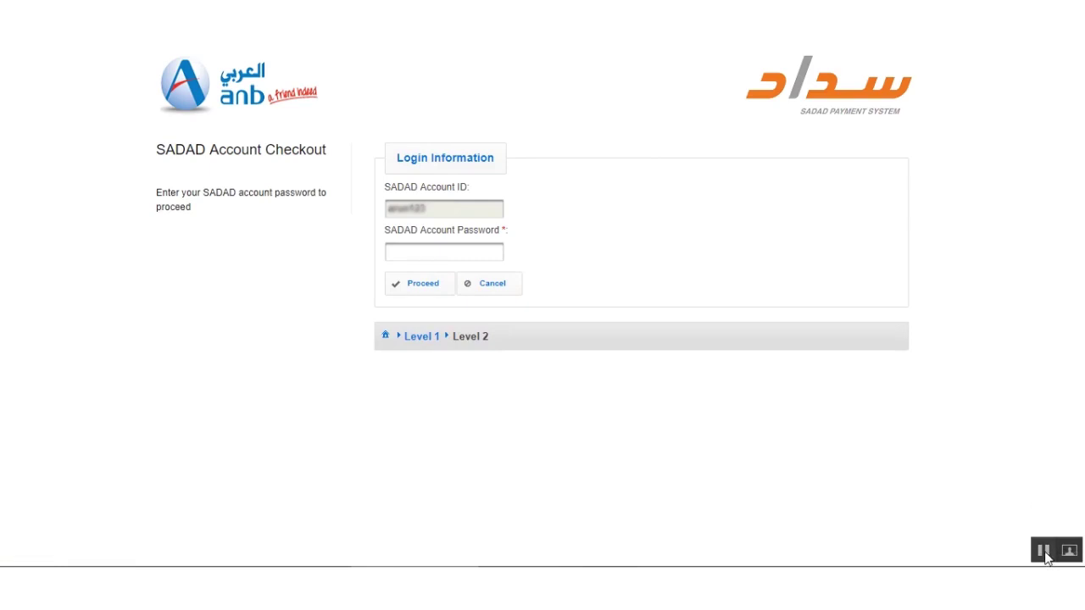
# Enter the SADAD account password and proceed to the transaction details.
pyautogui.click(419, 245)
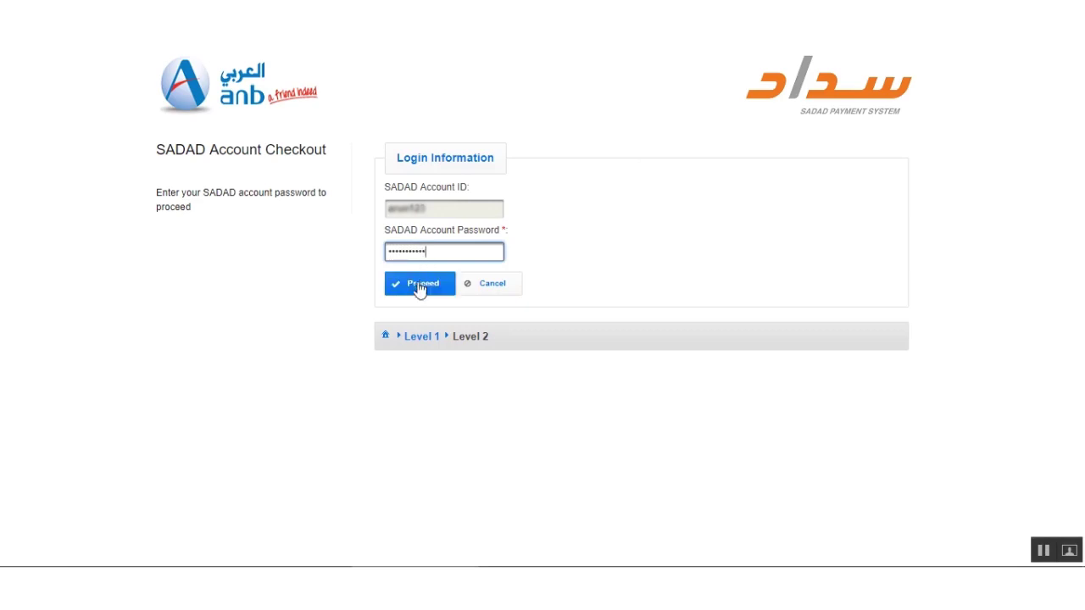
pyautogui.click(547, 261)
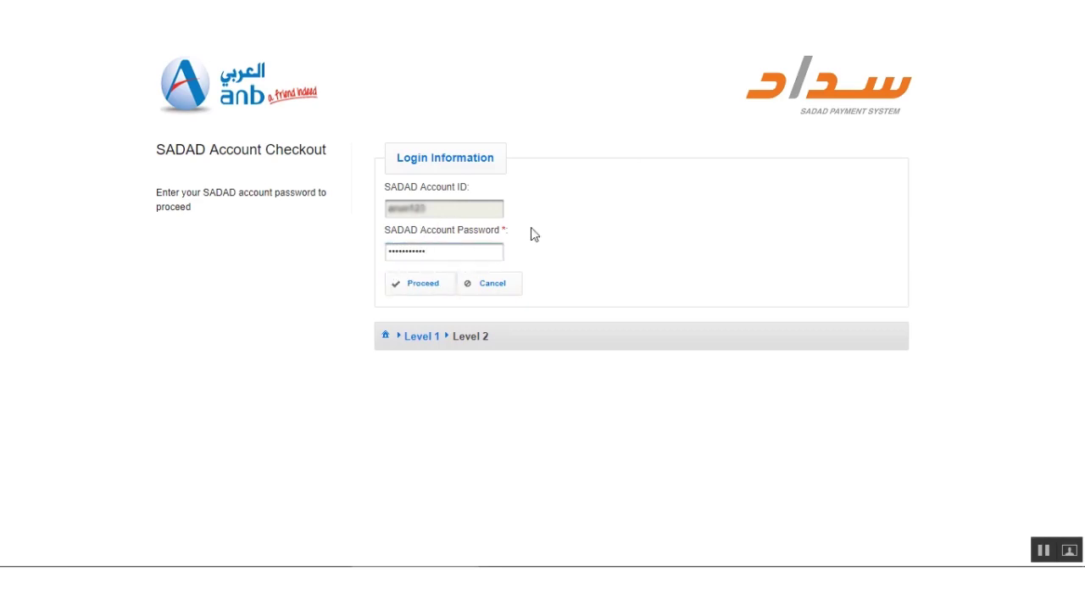
pyautogui.click(412, 289)
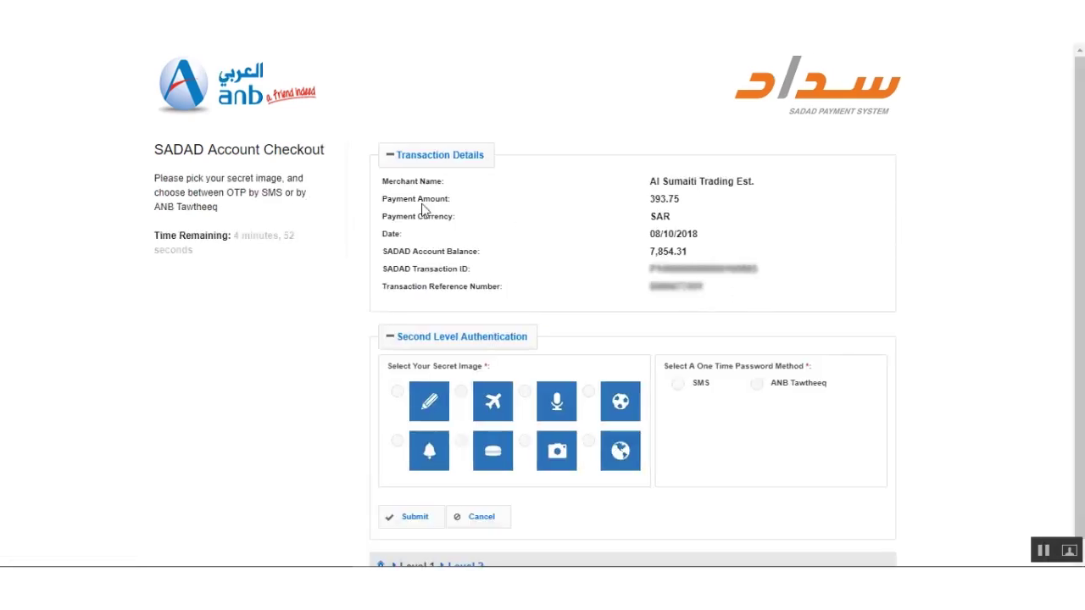
# Select the pencil secret image and SMS verification, enter the SMS code, and submit the 393.75 SAR payment.
pyautogui.moveTo(649, 199); pyautogui.dragTo(683, 204)
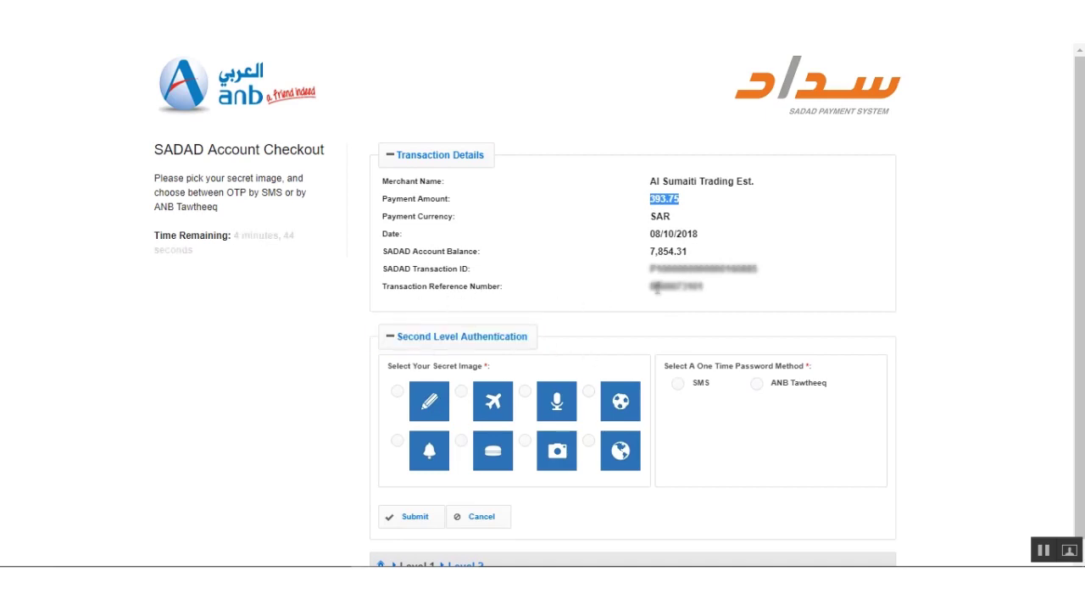
pyautogui.doubleClick(657, 288)
pyautogui.scroll(-1, 676, 349)
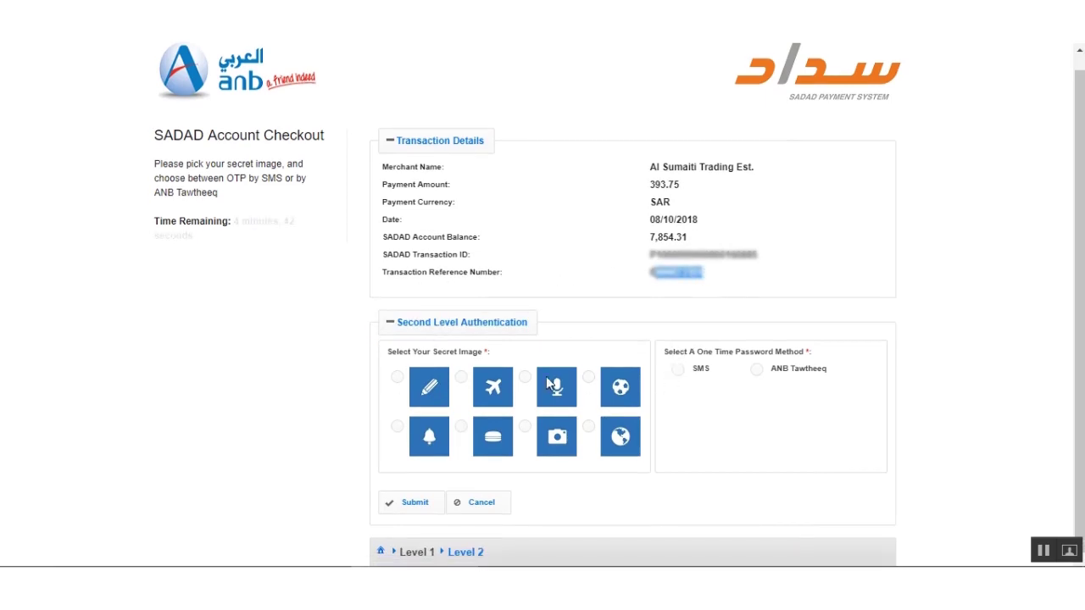
pyautogui.click(396, 377)
pyautogui.click(678, 371)
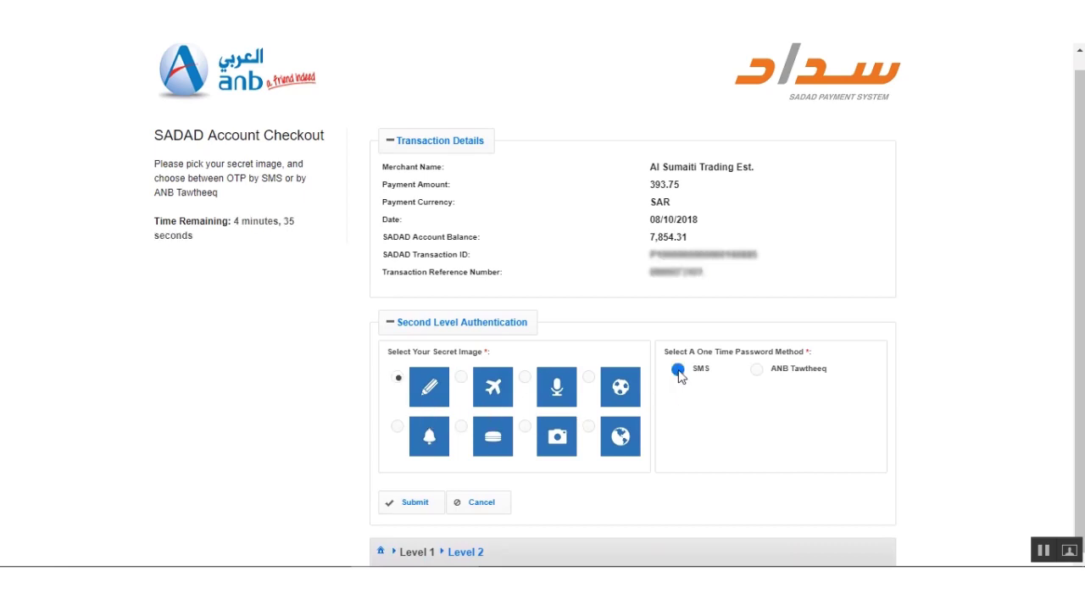
pyautogui.click(761, 418)
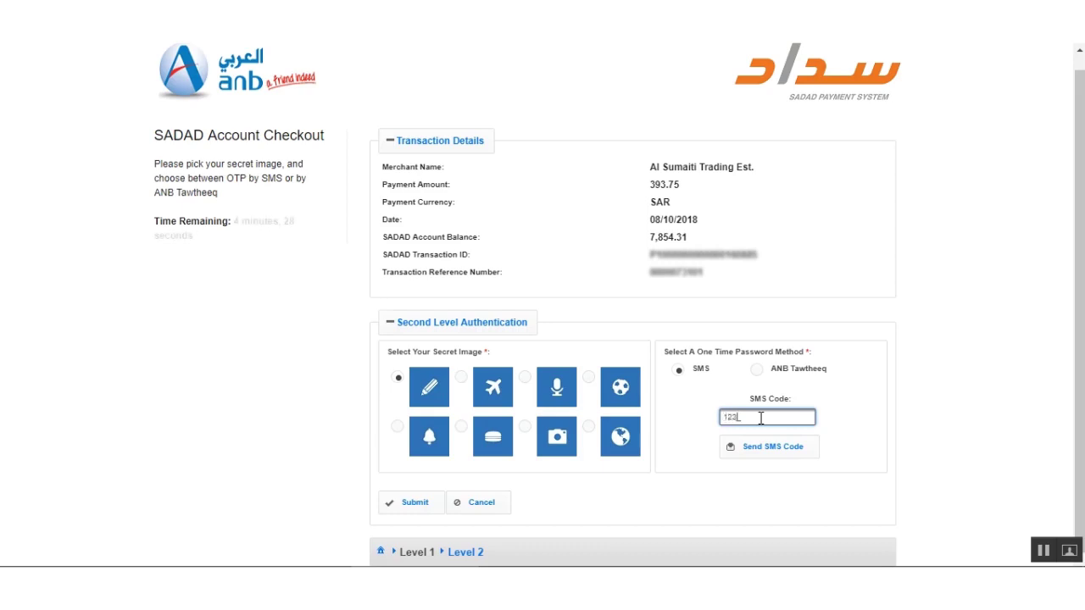
pyautogui.click(402, 505)
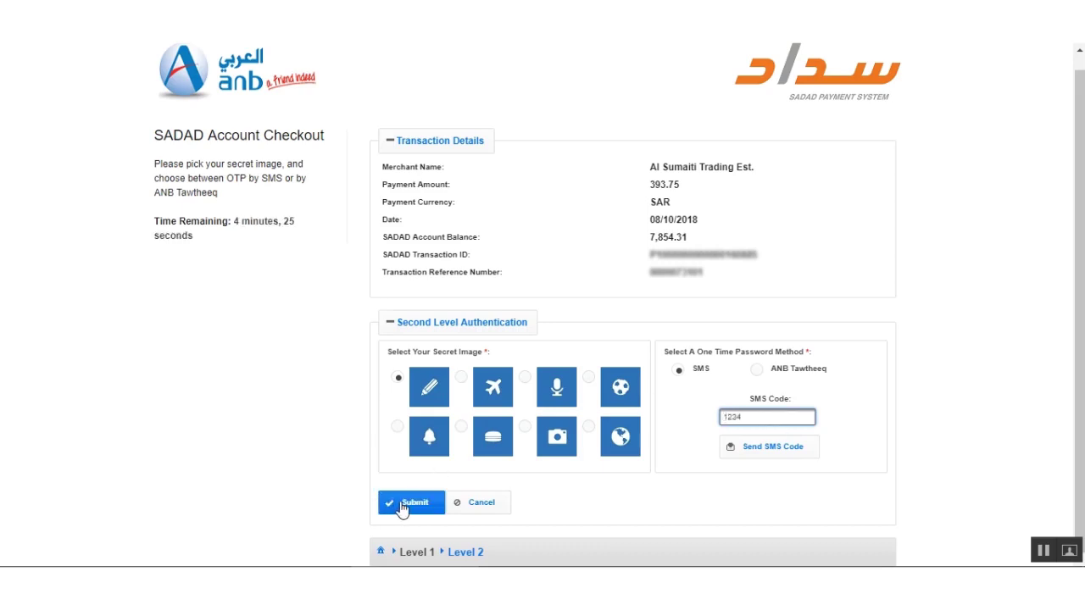
pyautogui.click(402, 506)
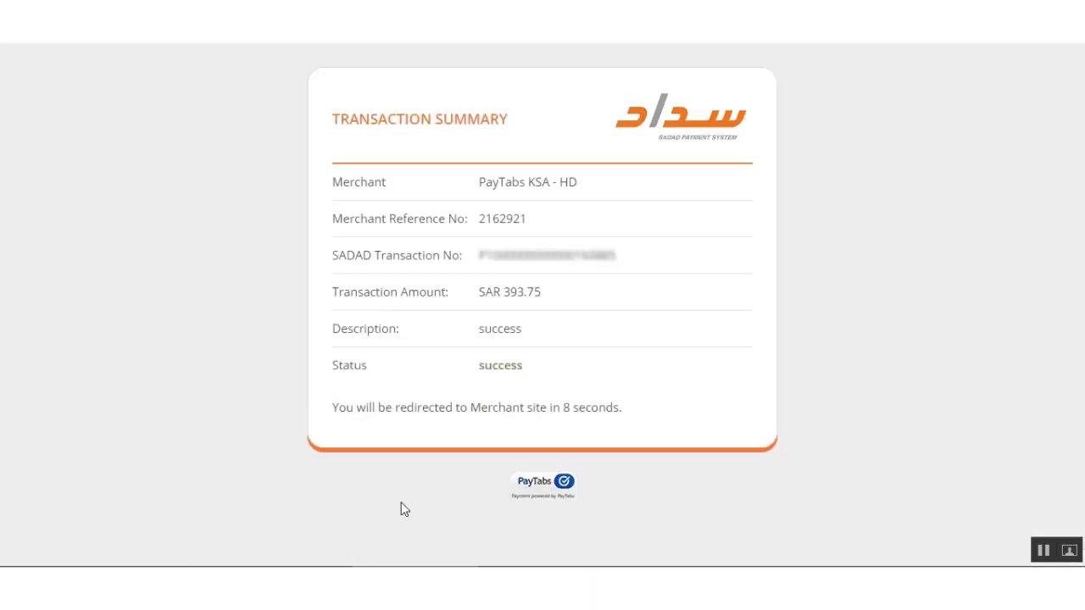
# Check the success status, SAR 393.75 amount, PayTabs KSA - HD merchant and reference before the store redirect.
pyautogui.moveTo(480, 370); pyautogui.dragTo(528, 375)
pyautogui.moveTo(339, 292); pyautogui.dragTo(547, 300)
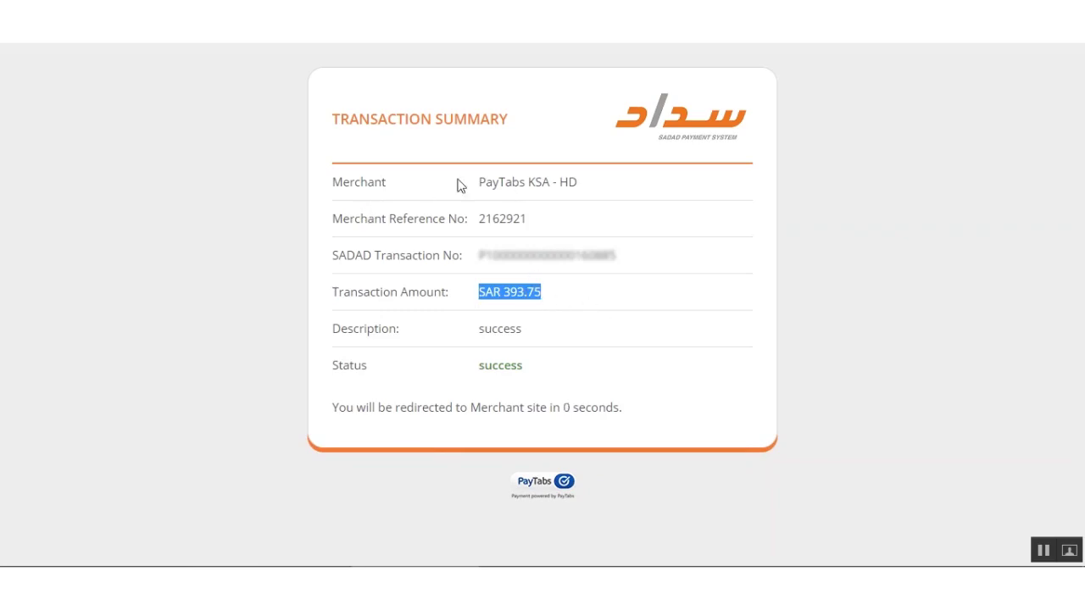
pyautogui.moveTo(481, 184); pyautogui.dragTo(576, 201)
pyautogui.moveTo(480, 218); pyautogui.dragTo(527, 220)
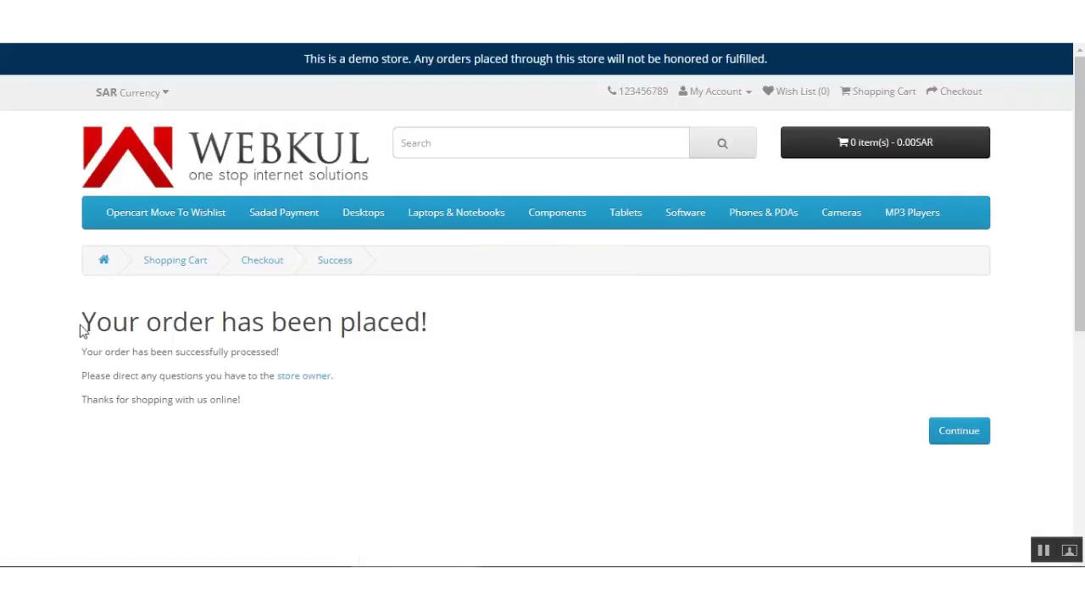
pyautogui.moveTo(93, 322); pyautogui.dragTo(453, 322)
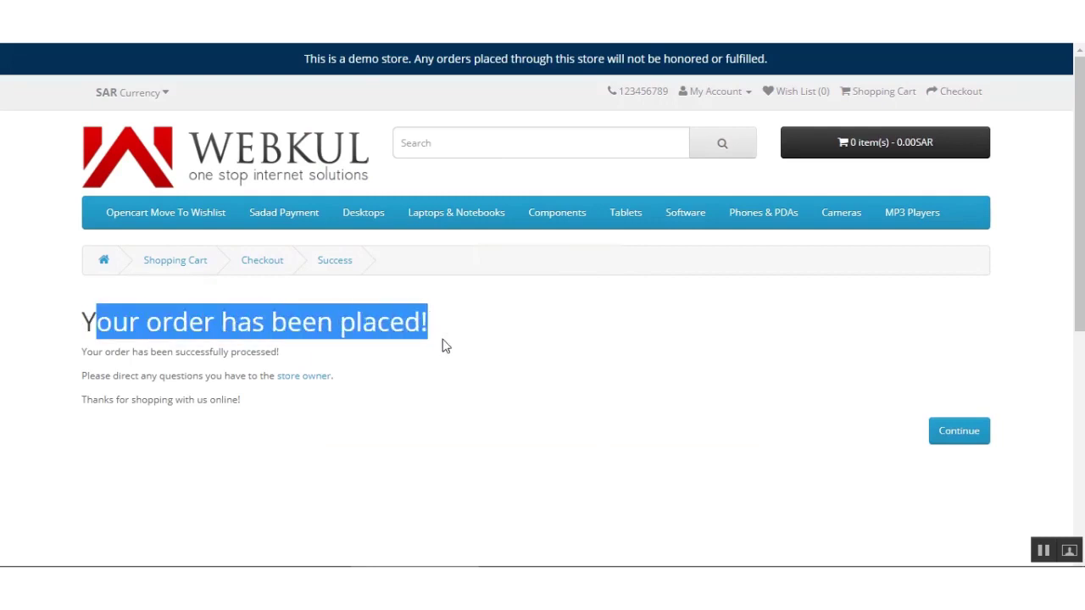
pyautogui.click(398, 350)
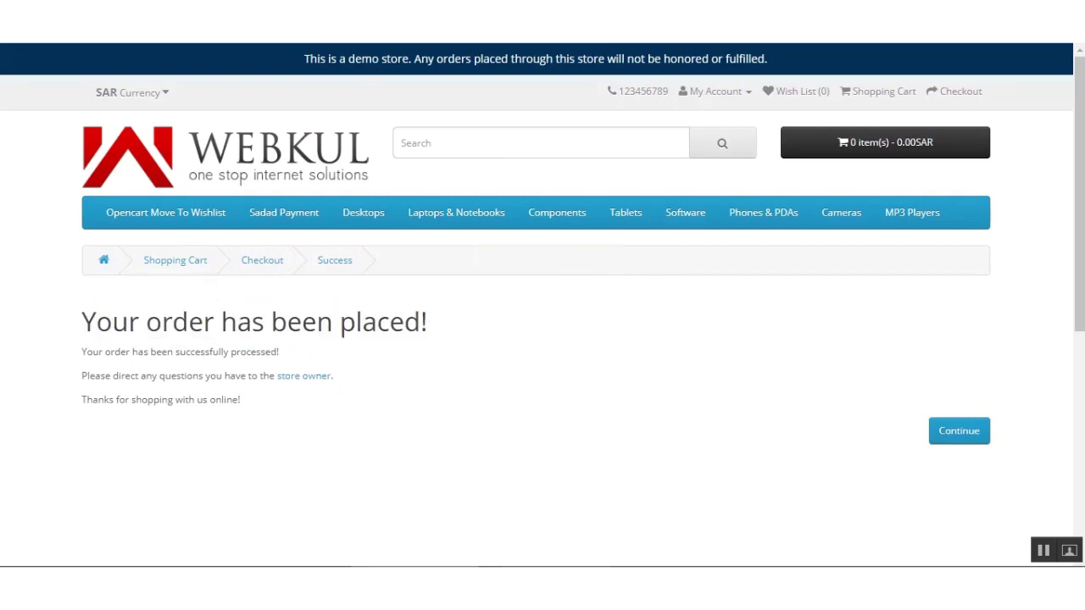
pyautogui.moveTo(542, 589)
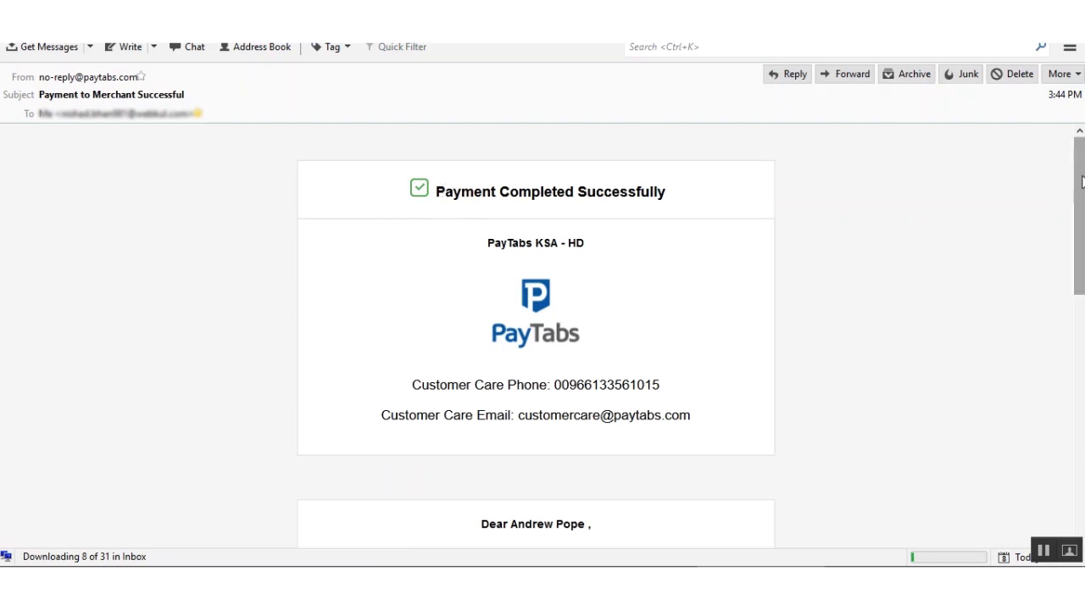
# Scroll through the PayTabs email's SAR 393.75 Amount, Date, Reference No. and Invoice ID rows.
pyautogui.scroll(-1, 1083, 182)
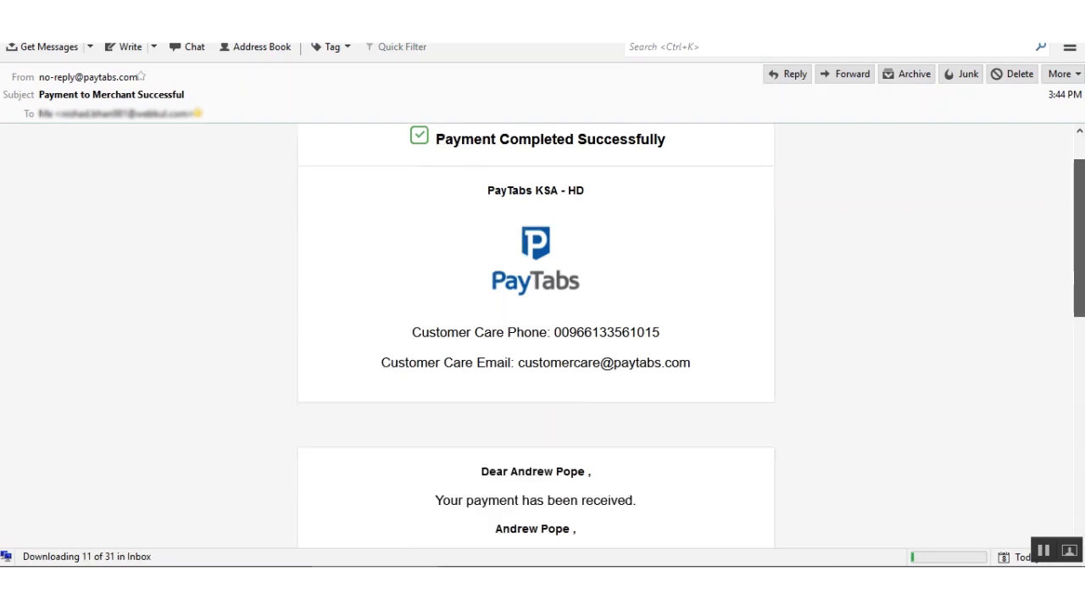
pyautogui.scroll(-1, 1079, 246)
pyautogui.scroll(-4, 691, 342)
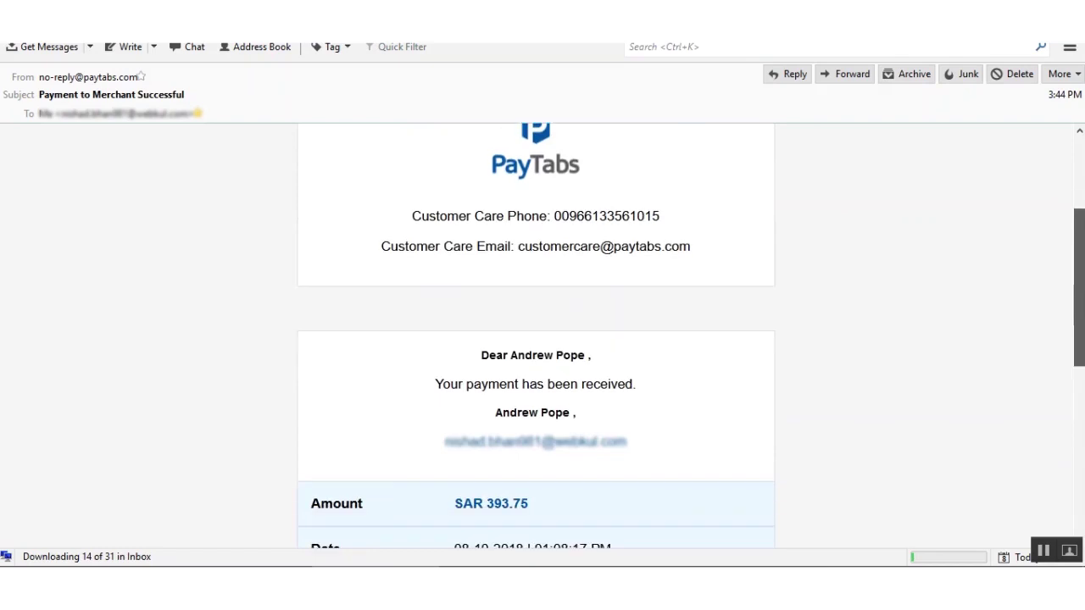
pyautogui.scroll(-3, 536, 339)
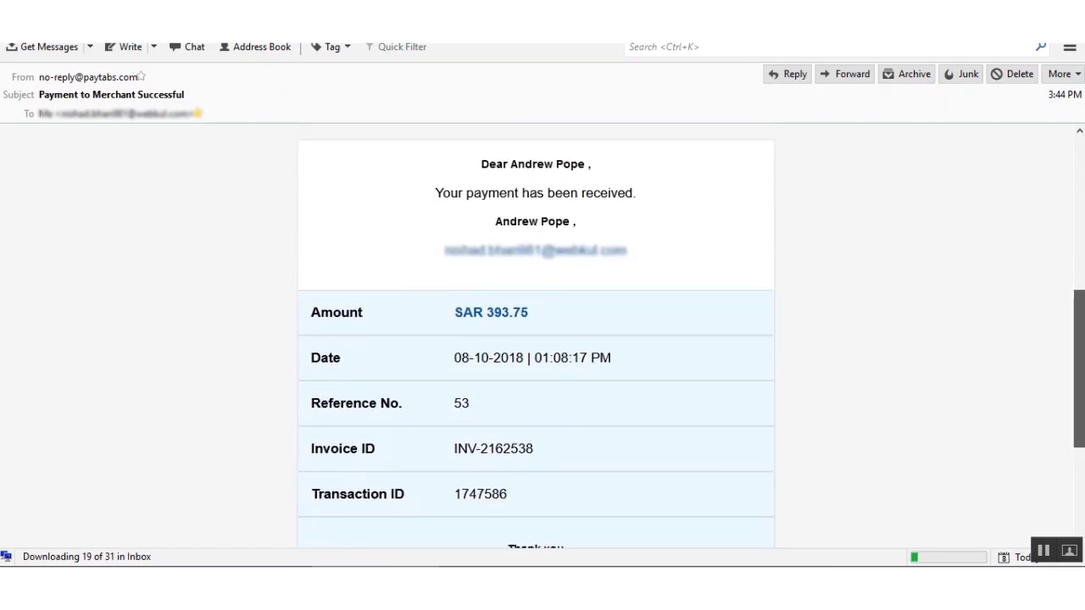
pyautogui.scroll(9, 536, 339)
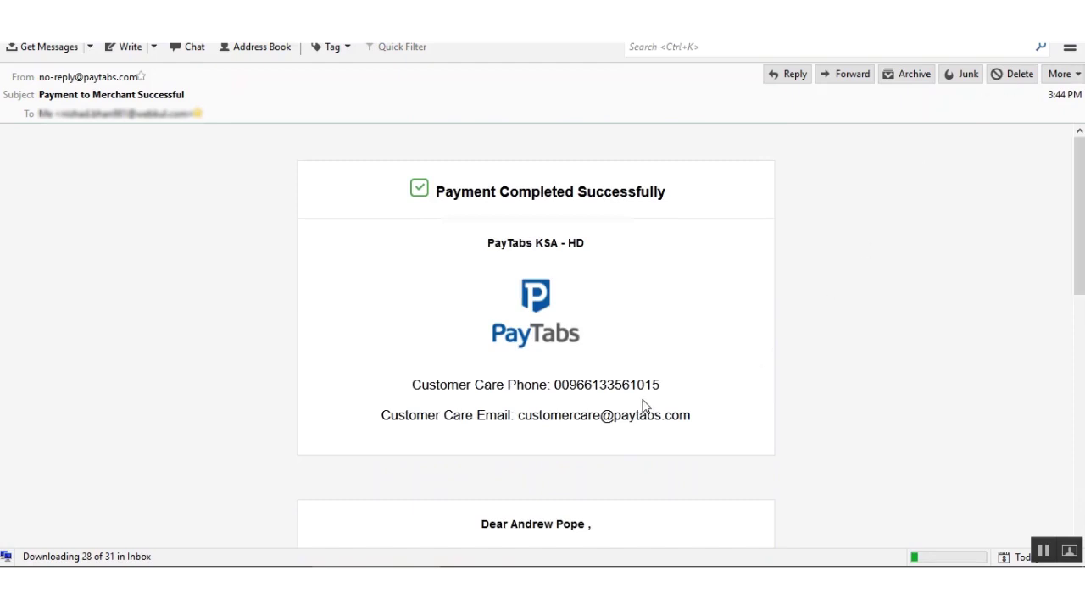
# In the Webkul - Order 53 email, highlight the Sadad Payment product name and payment method text.
pyautogui.press('f')
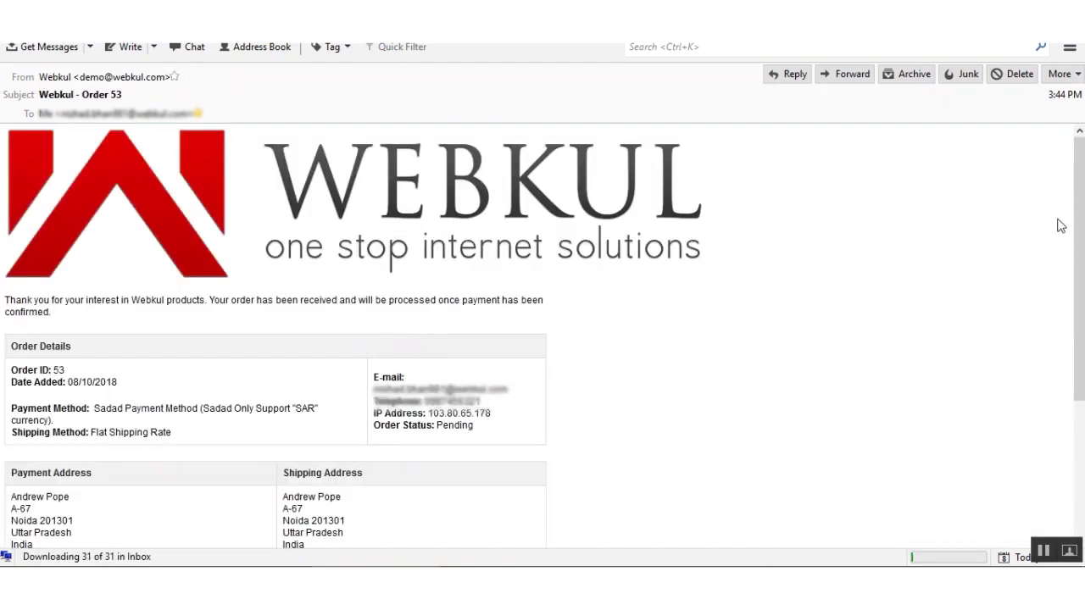
pyautogui.scroll(-1, 1078, 254)
pyautogui.scroll(-3, 543, 336)
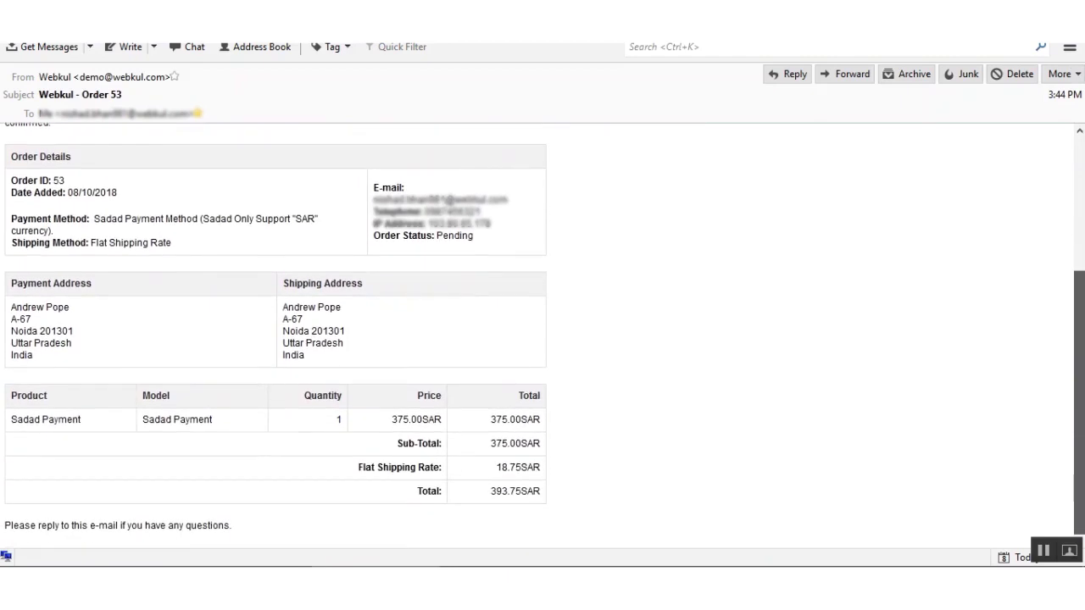
pyautogui.moveTo(12, 420); pyautogui.dragTo(84, 424)
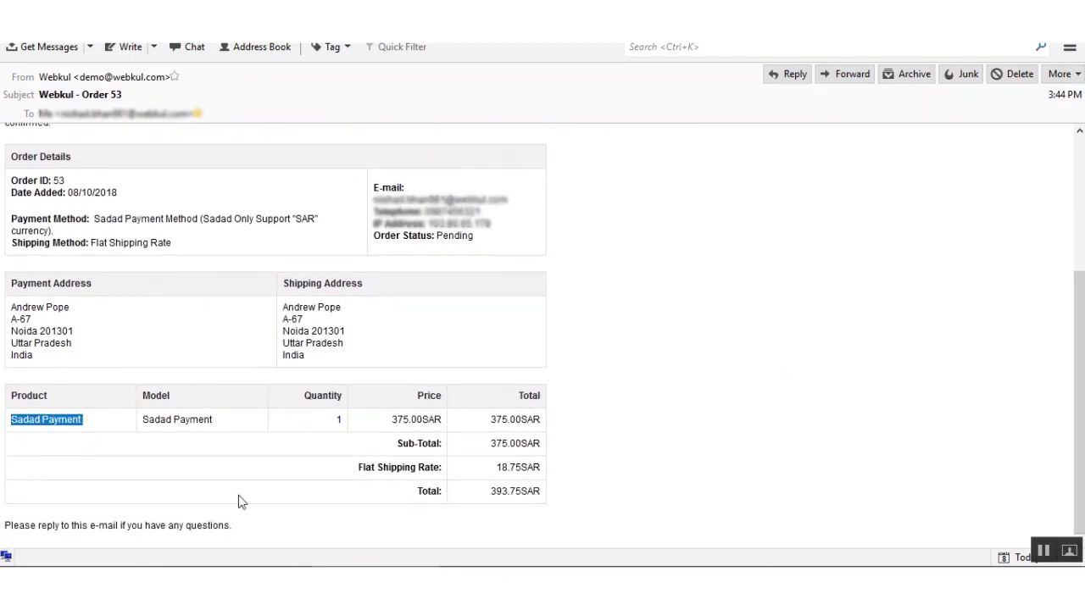
pyautogui.moveTo(94, 219); pyautogui.dragTo(288, 222)
pyautogui.scroll(4, 275, 271)
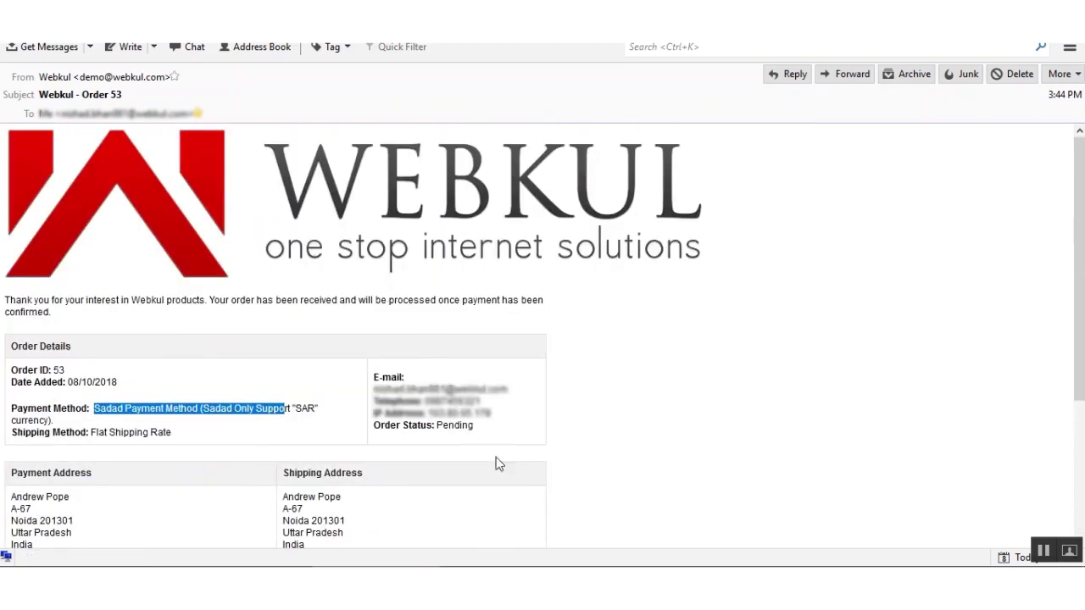